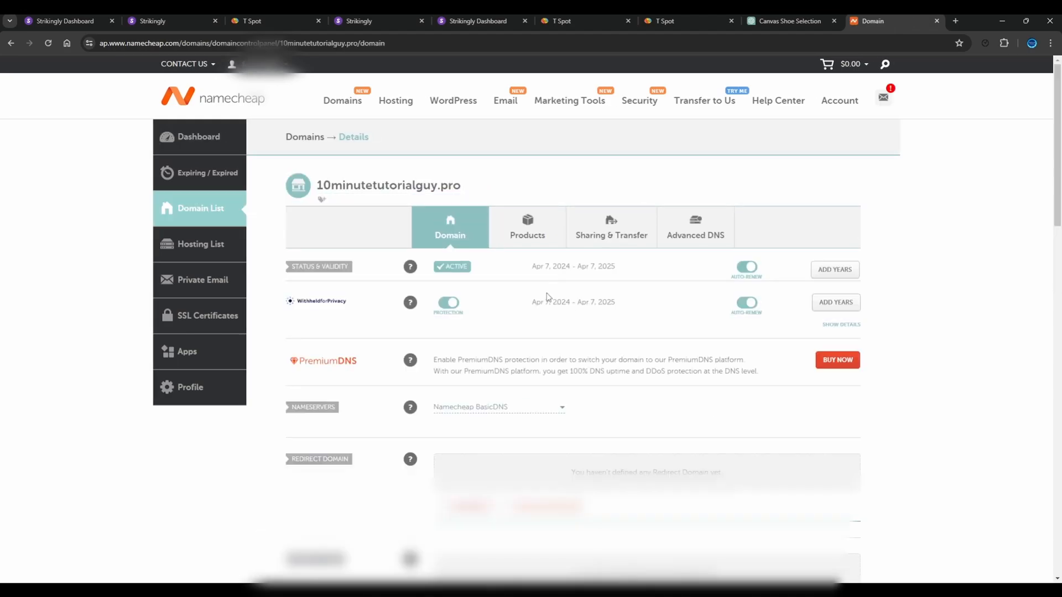
Open the advanced DNS settings of 10minutetutorialguy.pro and copy the A record value 54.183.102.22 from Strikingly's host record instructions
click(701, 235)
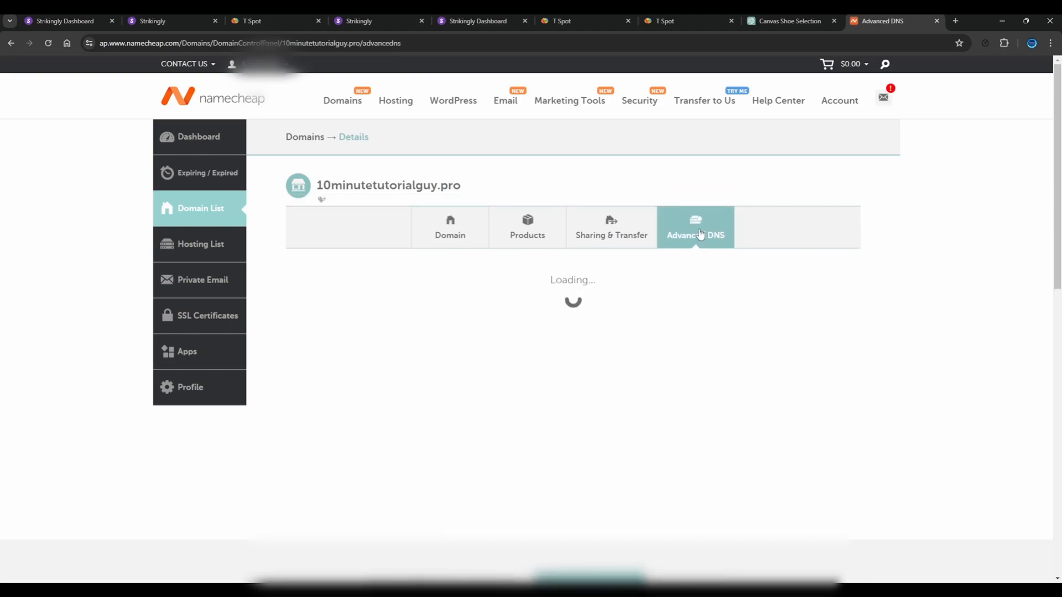
scroll(581, 321, down, 1)
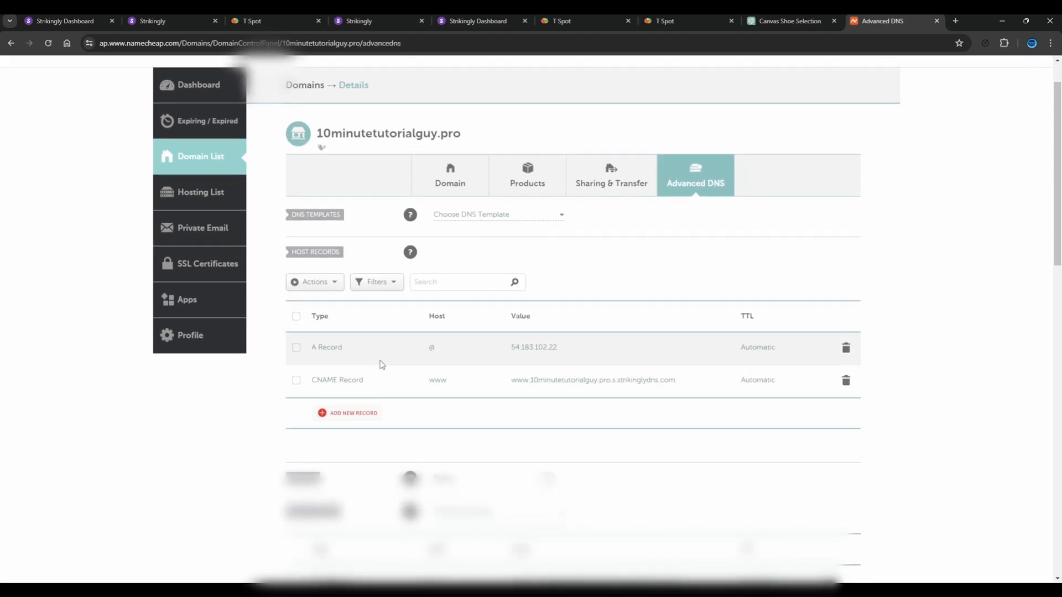
click(61, 21)
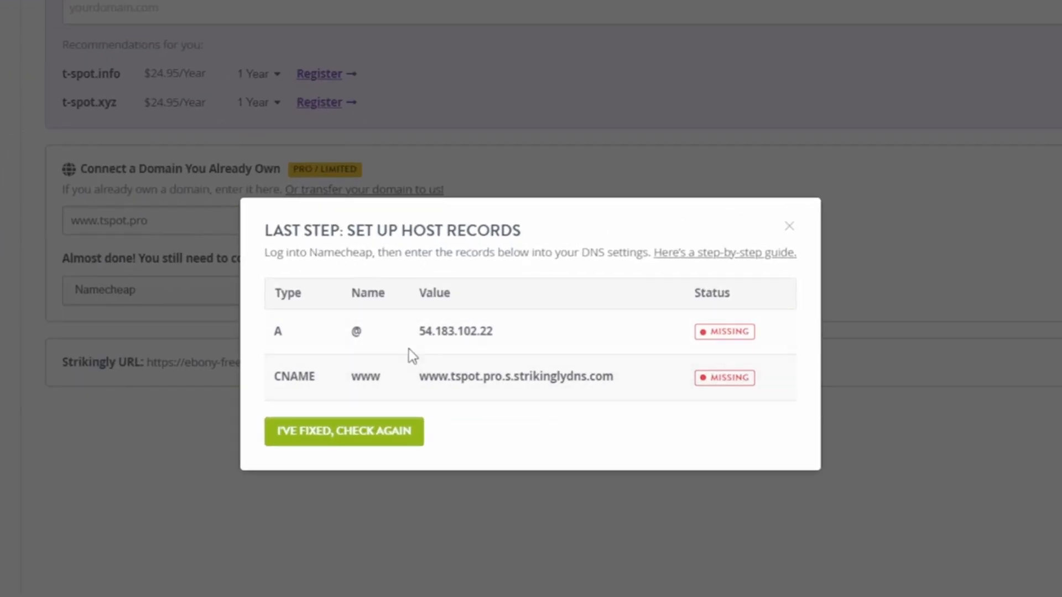
double_click(455, 327)
key(ctrl+c)
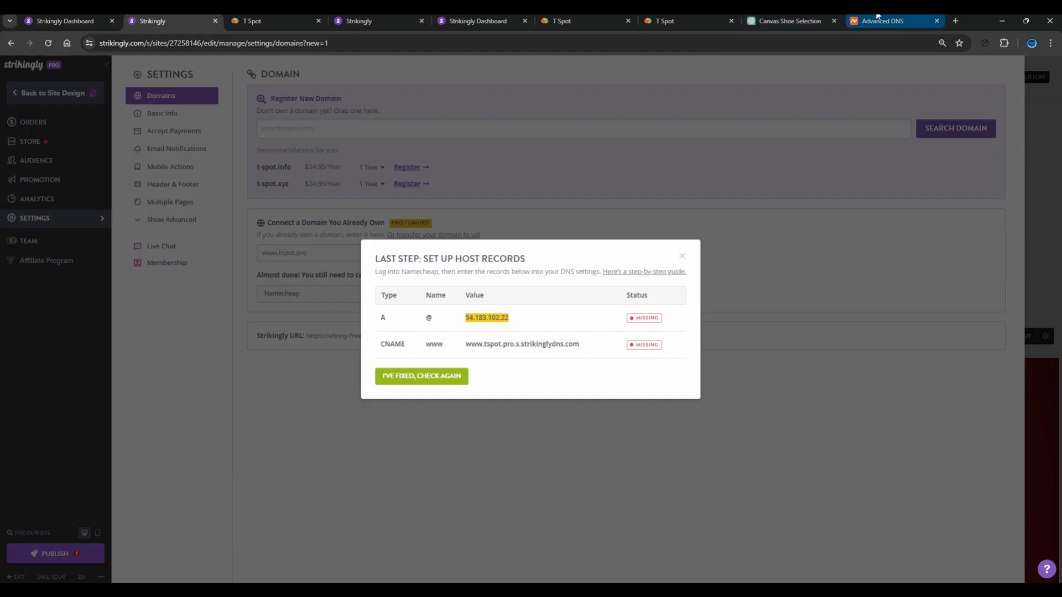
click(880, 19)
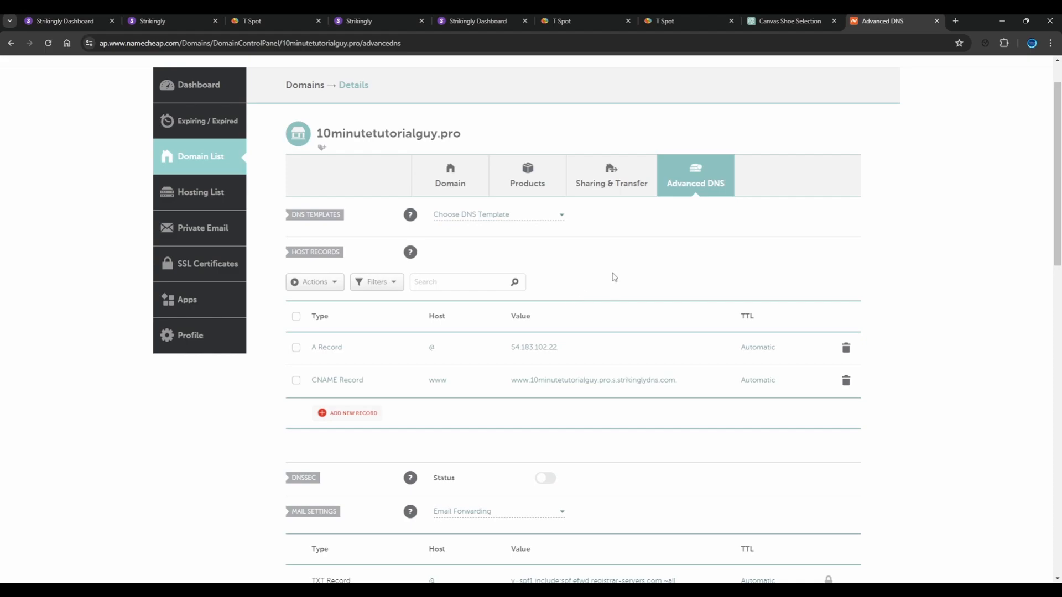
Fill in a new A record in the domain's host records with host @ and IP address 54.183.102.22
click(340, 415)
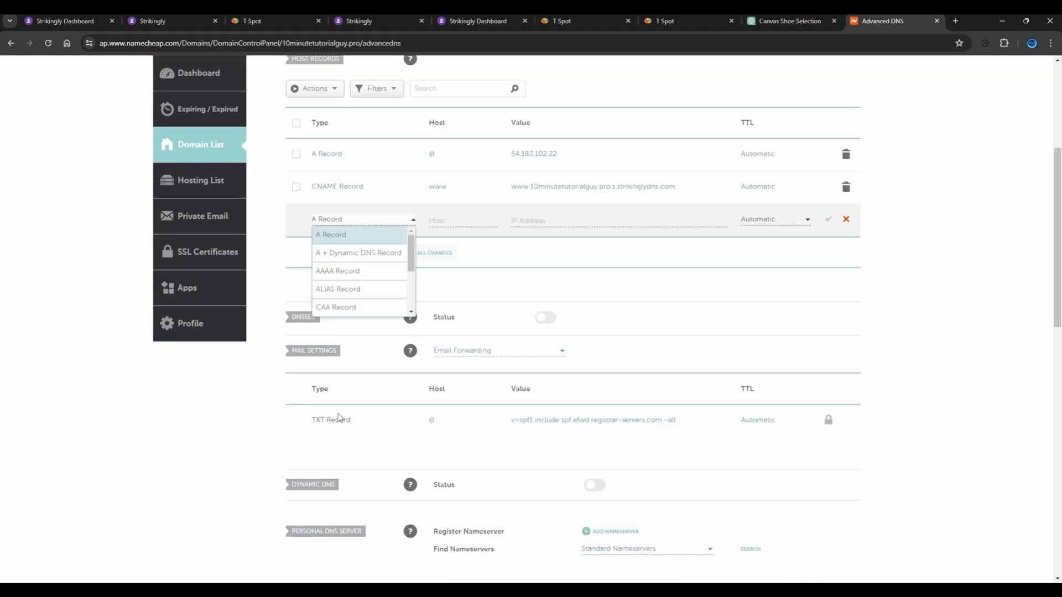
click(351, 235)
click(453, 220)
text(@)
click(552, 222)
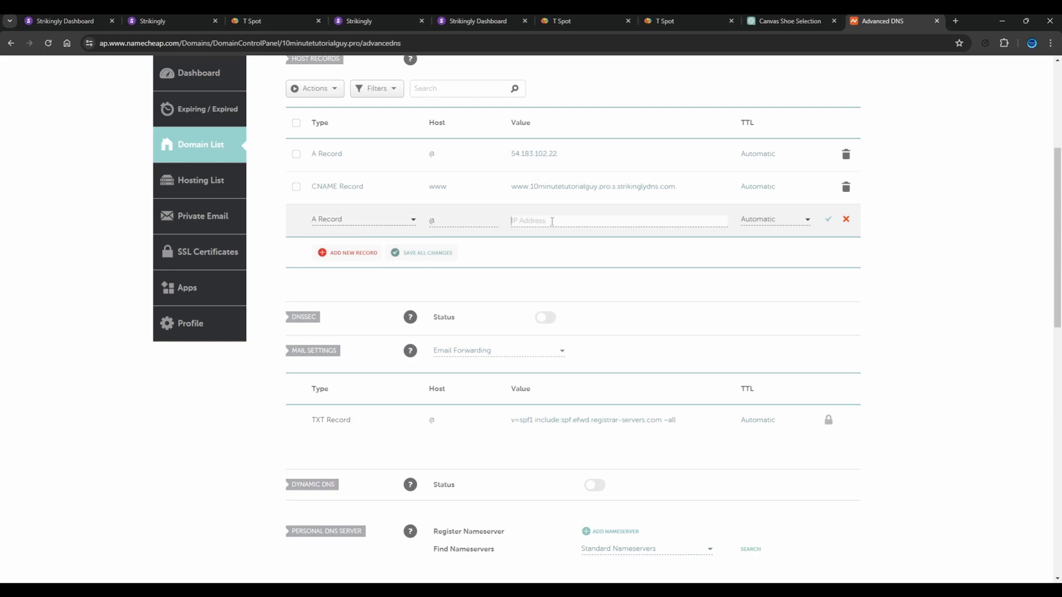
key(ctrl+v)
click(829, 222)
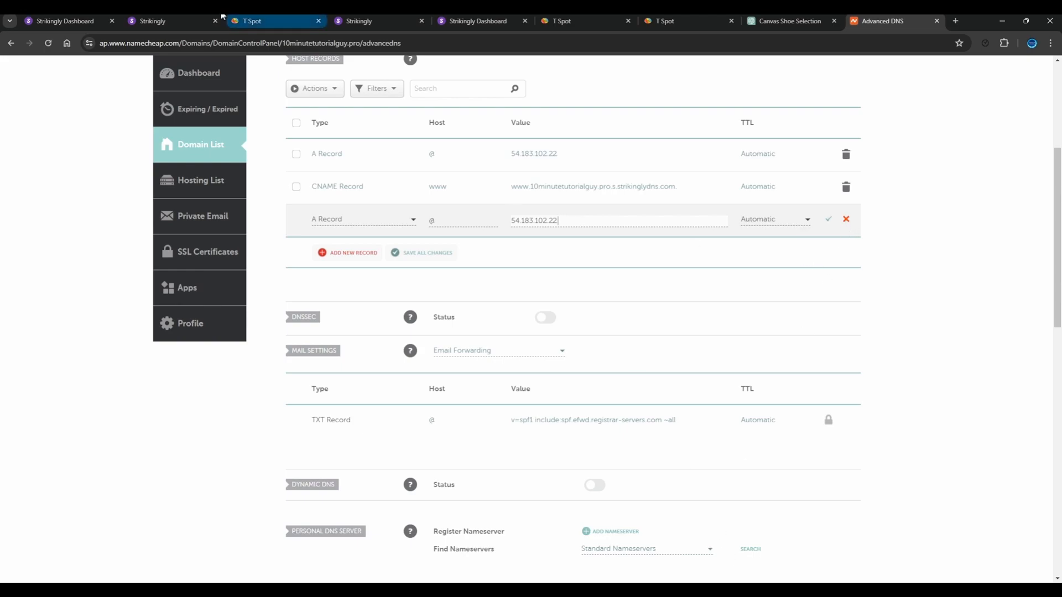
click(157, 19)
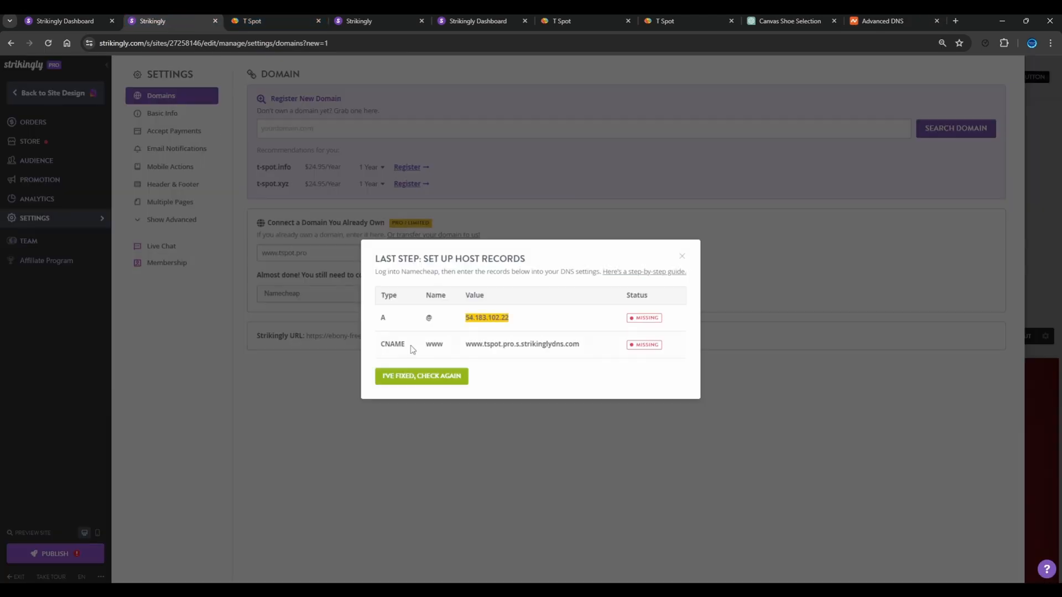
double_click(514, 344)
key(ctrl+c)
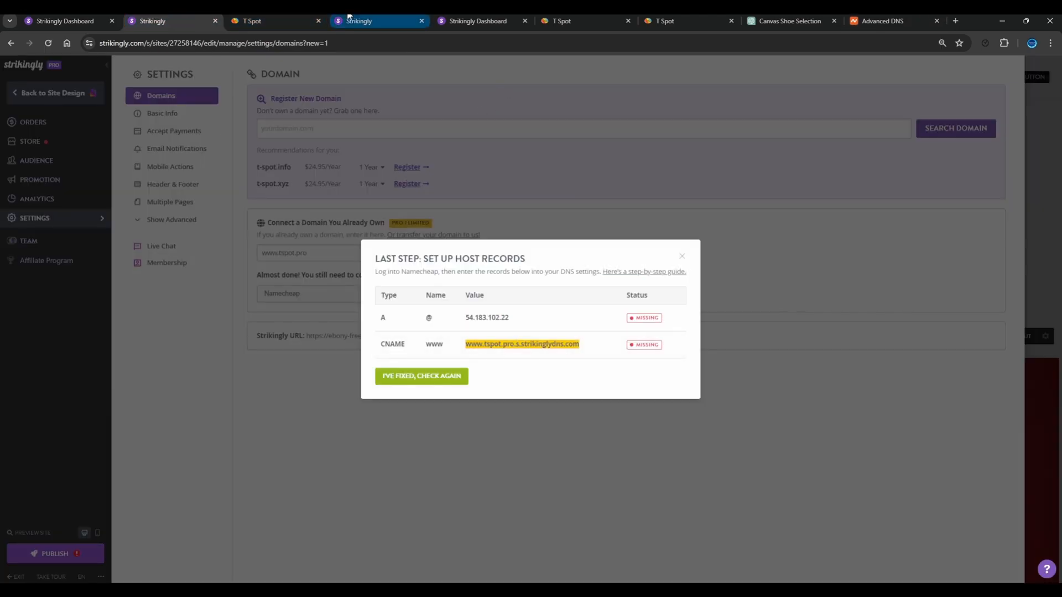
click(879, 20)
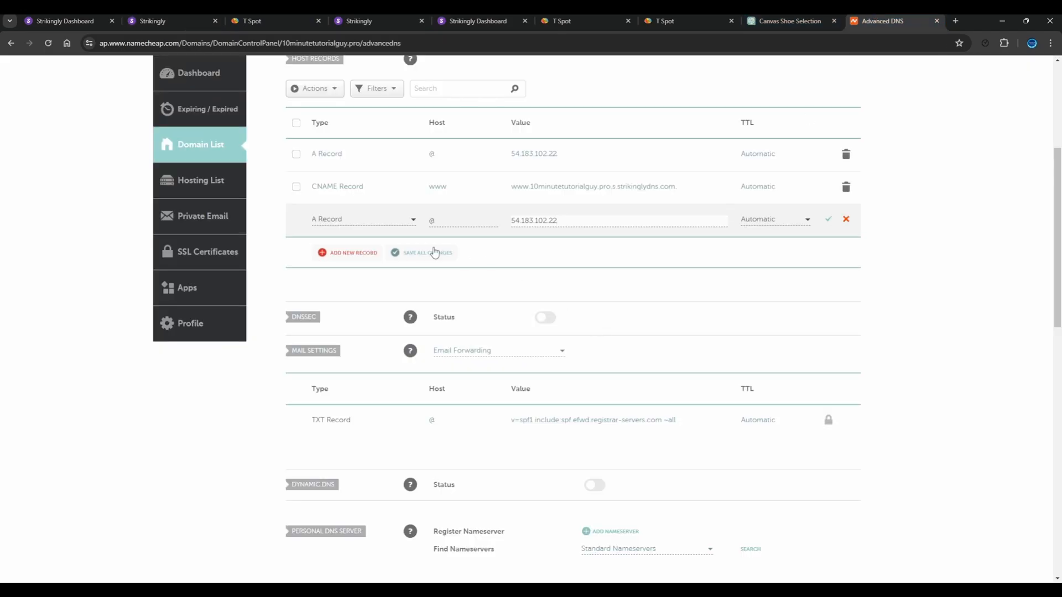
click(353, 254)
scroll(359, 243, down, 2)
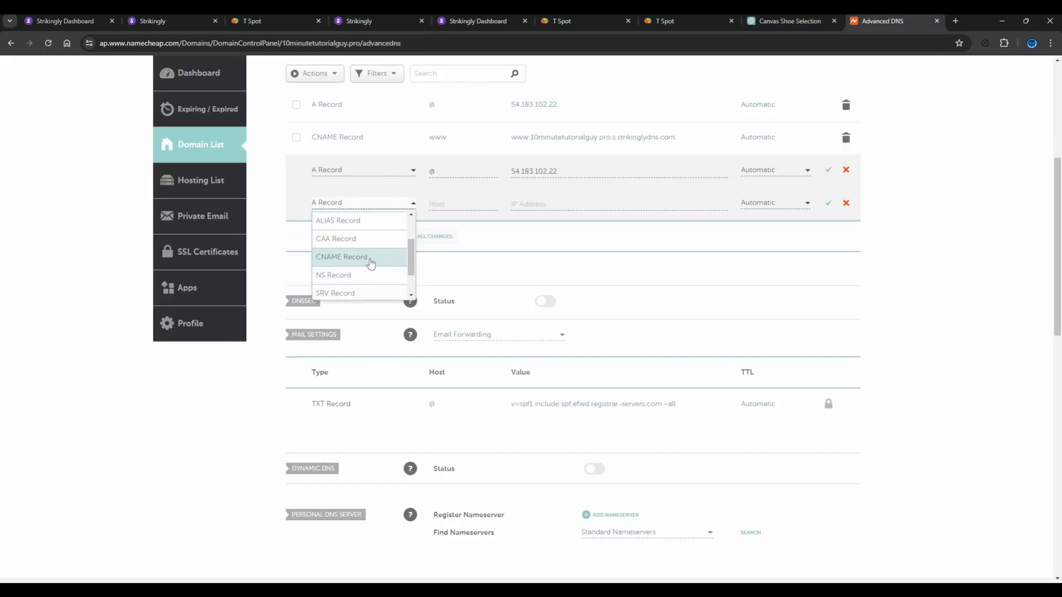
click(371, 258)
click(452, 206)
click(549, 203)
key(ctrl+v)
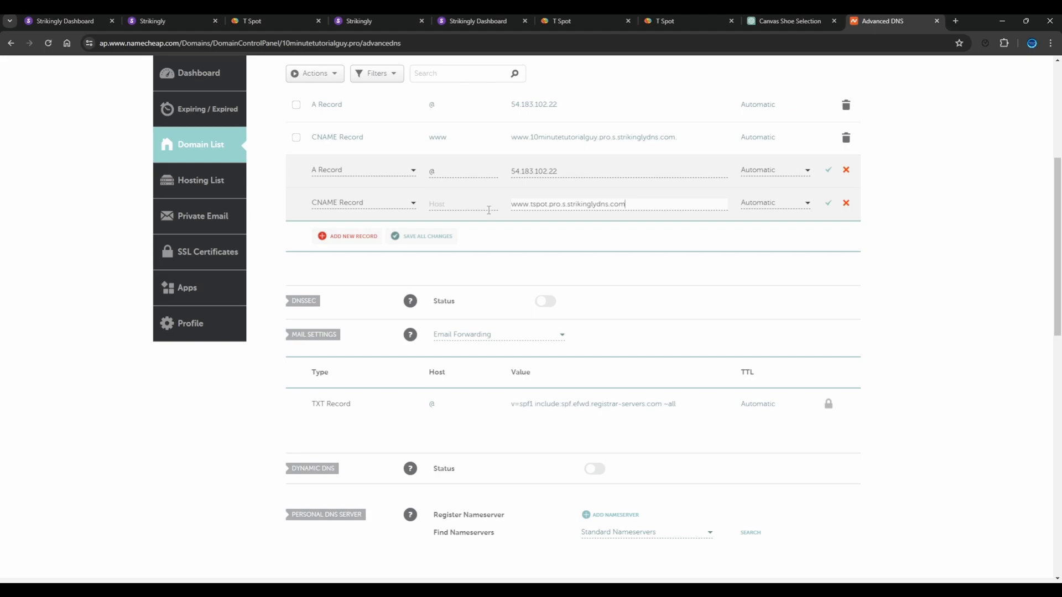
Look up the CNAME record's name in Strikingly and set the new CNAME record's host to www in Namecheap
click(173, 17)
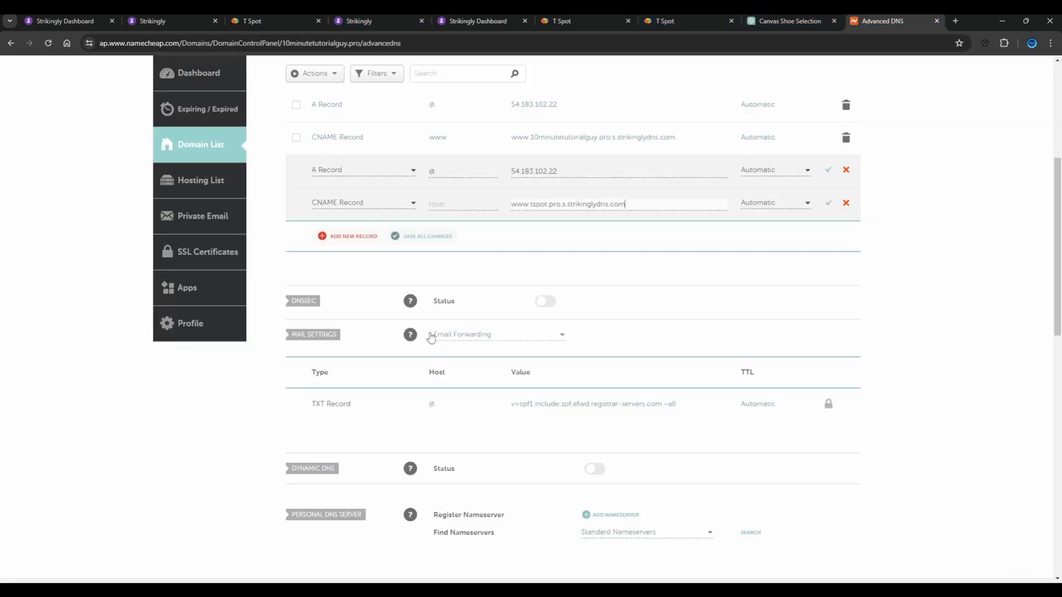
click(883, 20)
click(442, 206)
text(22)
key(BackSpace)
key(BackSpace)
text(www)
Discard the two unsaved host records, the new A record and the new CNAME record
scroll(828, 246, up, 1)
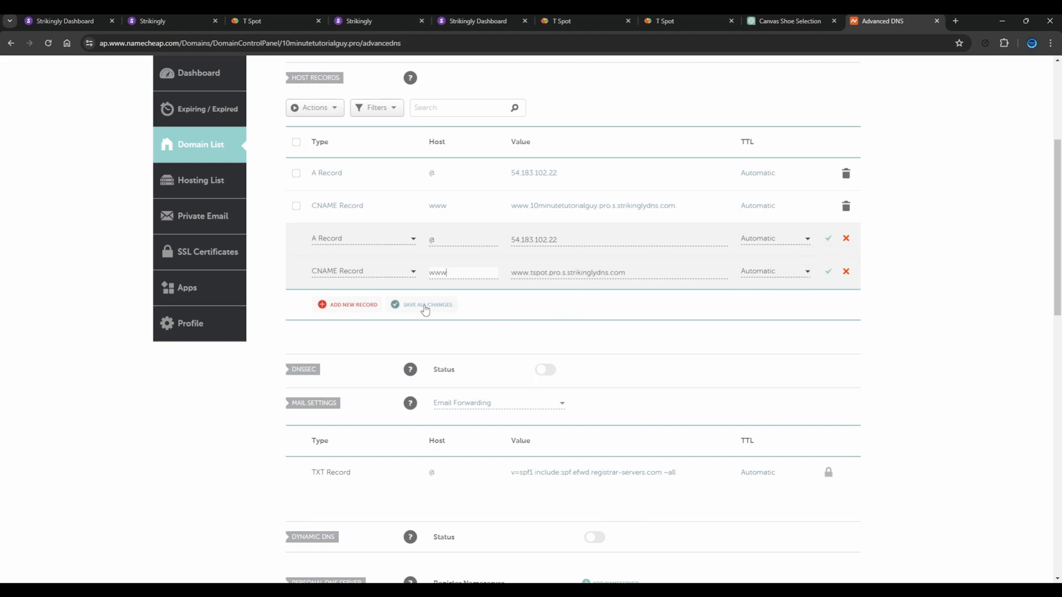
click(846, 238)
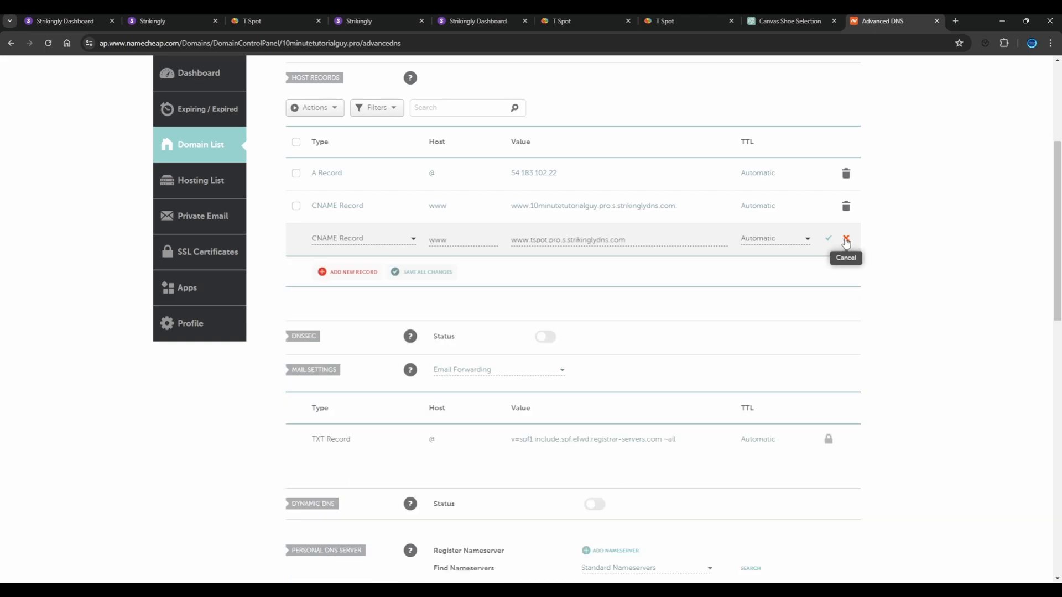
click(846, 239)
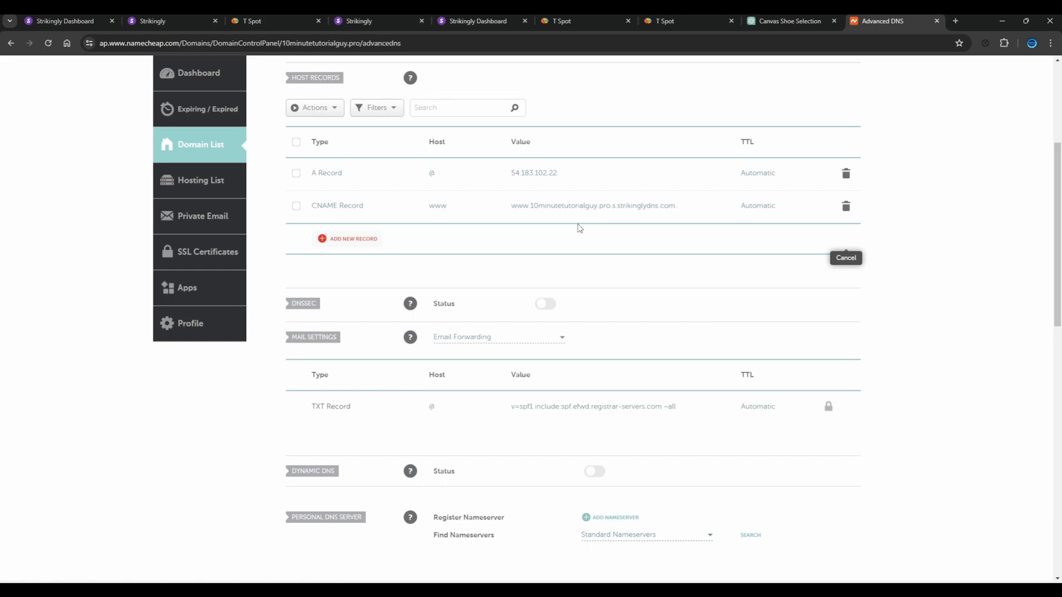
Switch to Strikingly and have it check the domain's host records again
click(152, 21)
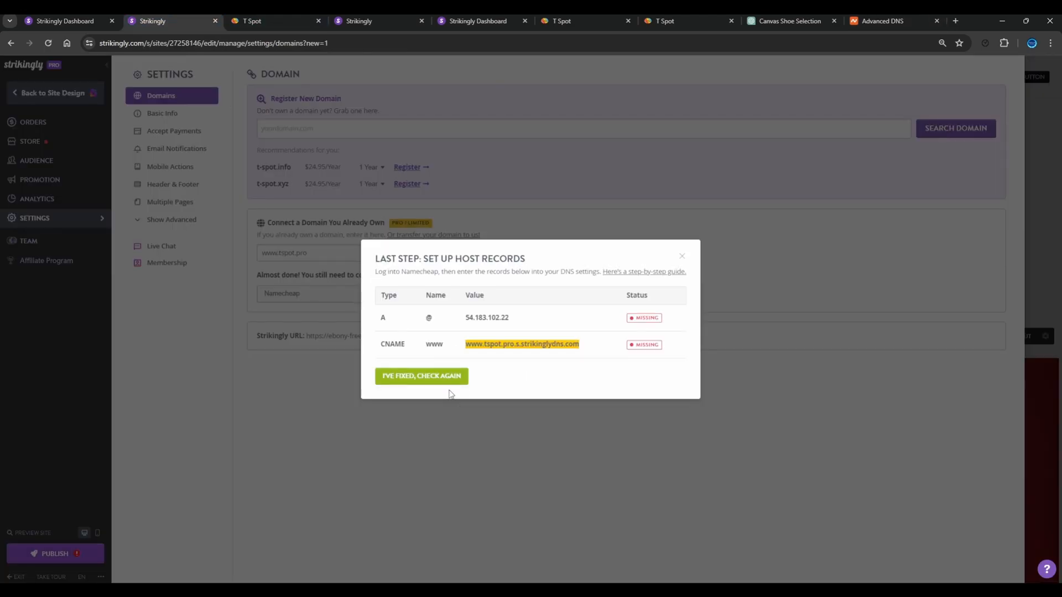
click(443, 382)
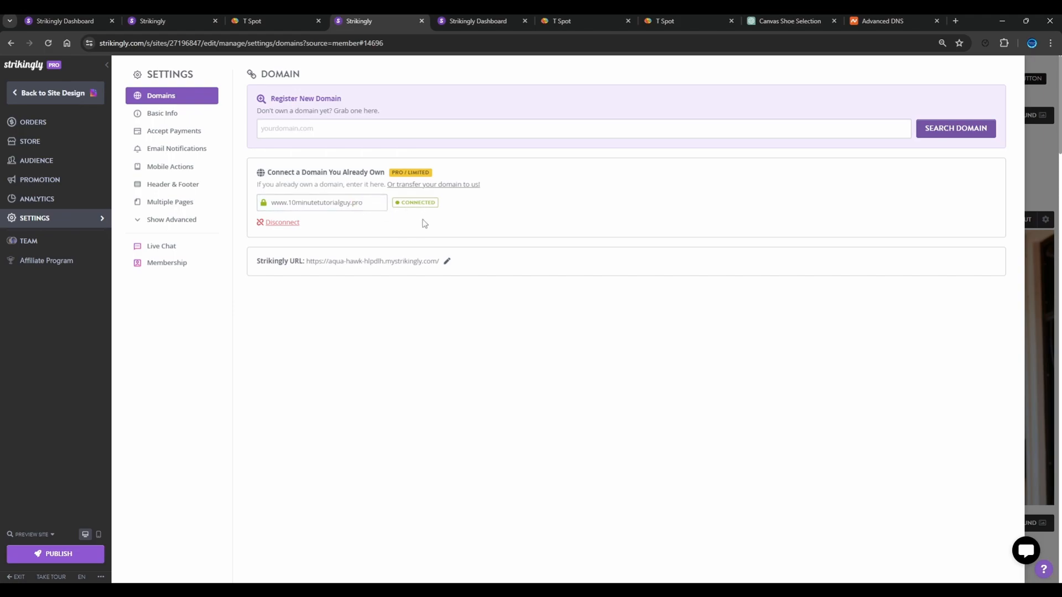
Examine the site's basic information settings, including its title, category and description
click(176, 115)
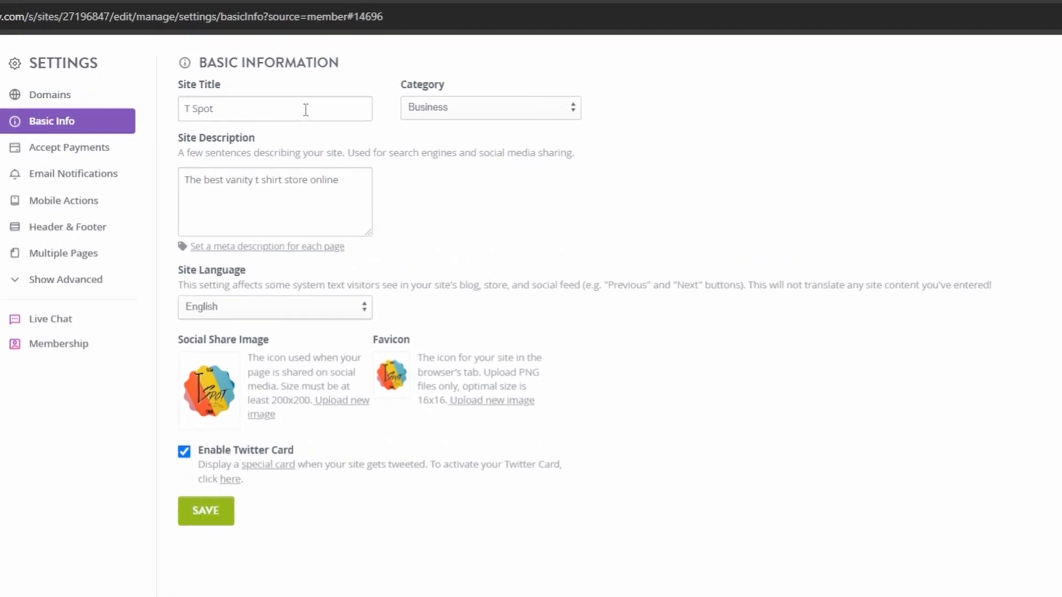
double_click(306, 109)
triple_click(283, 104)
triple_click(282, 104)
double_click(283, 104)
click(484, 105)
triple_click(246, 222)
click(242, 216)
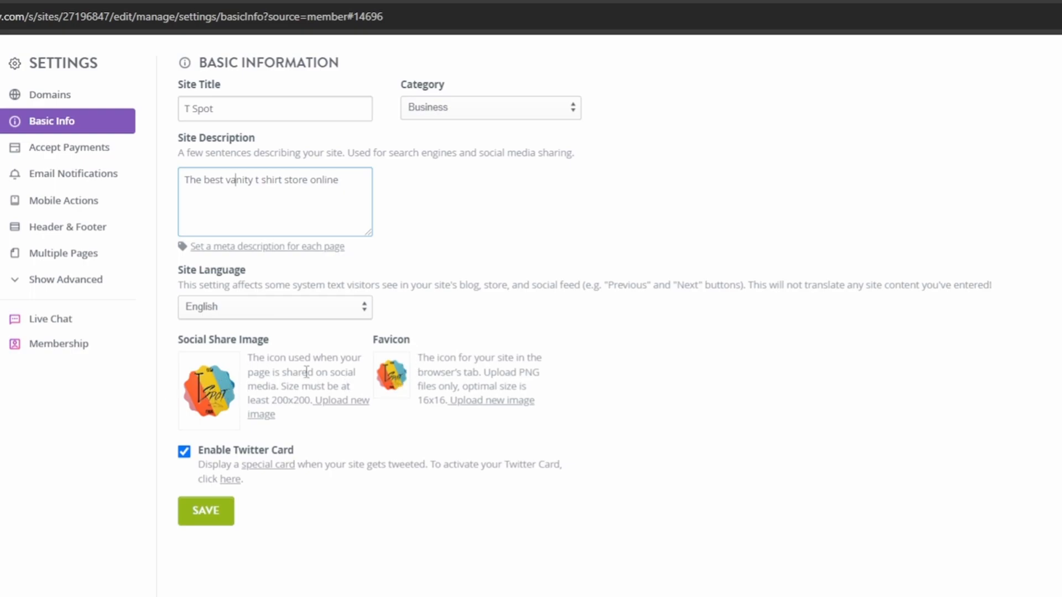
Open the email notification settings and review the sender profile's name and email address
click(69, 147)
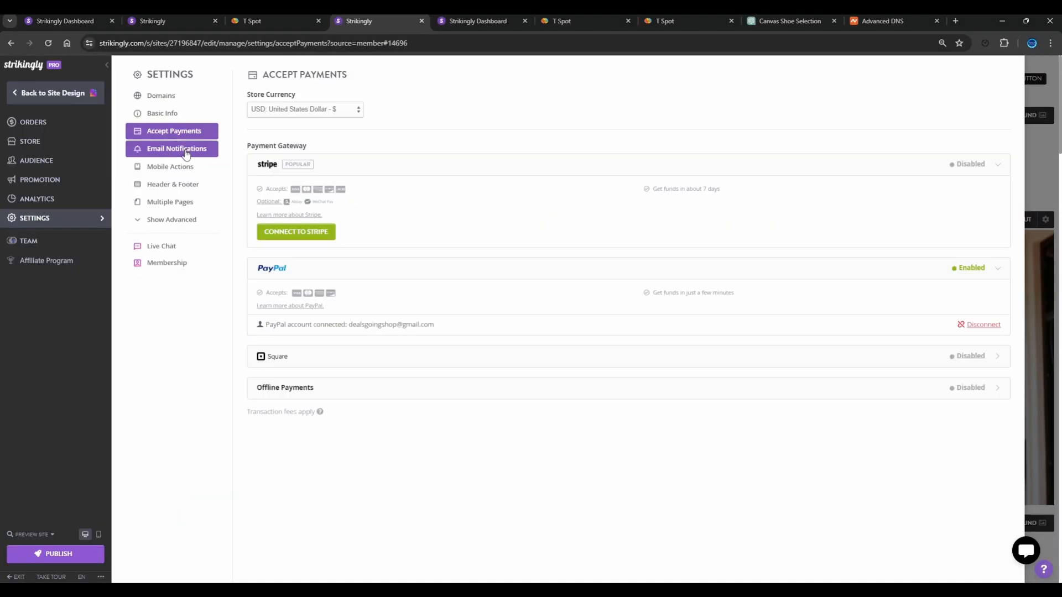
click(186, 154)
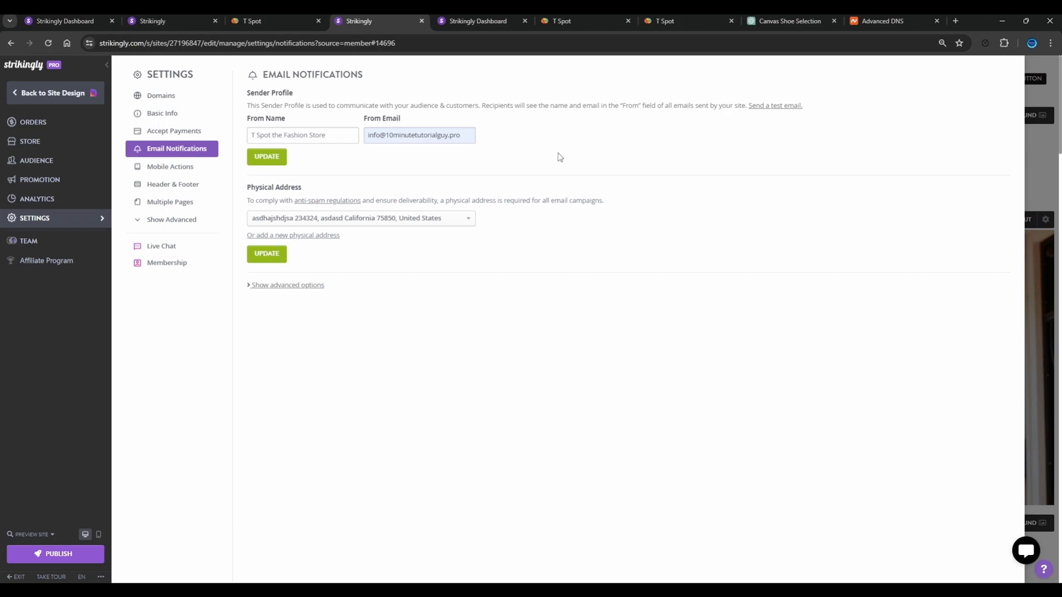
click(315, 139)
click(394, 142)
click(340, 162)
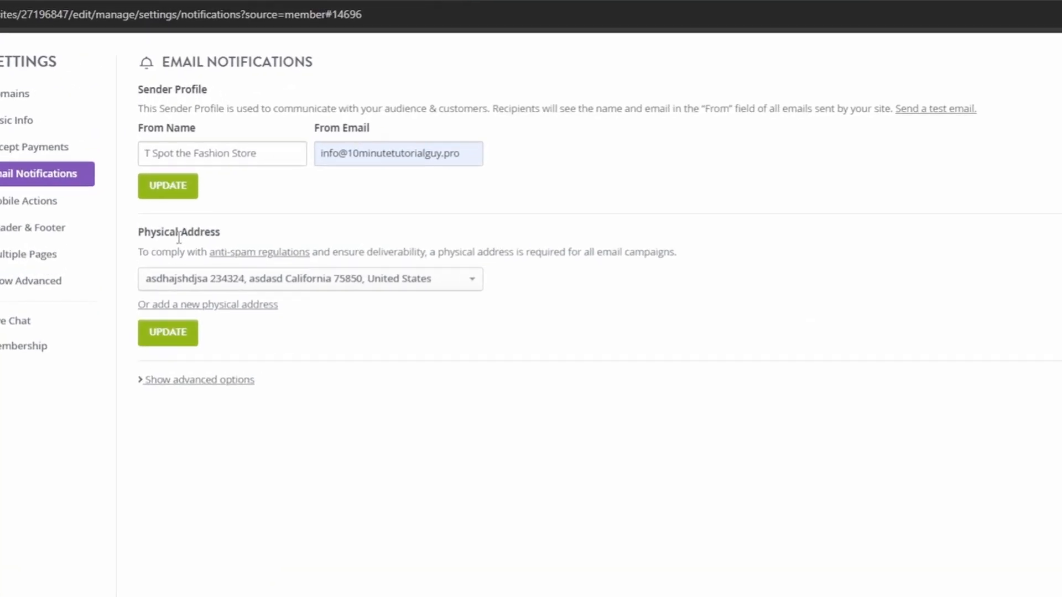
Show the entry form for a new physical address and expand the advanced email notification options
click(313, 286)
click(298, 318)
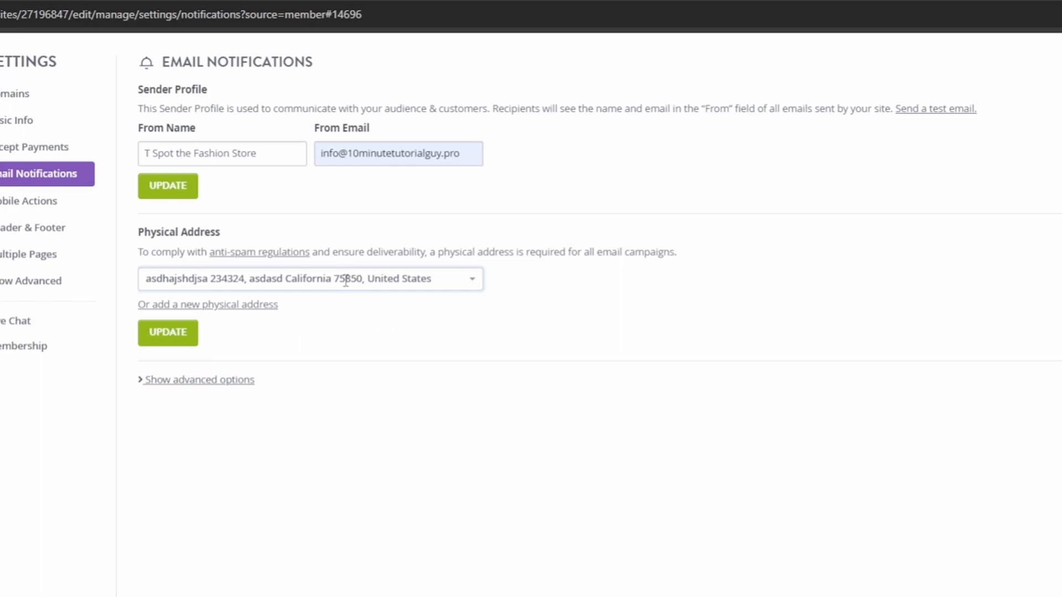
click(219, 313)
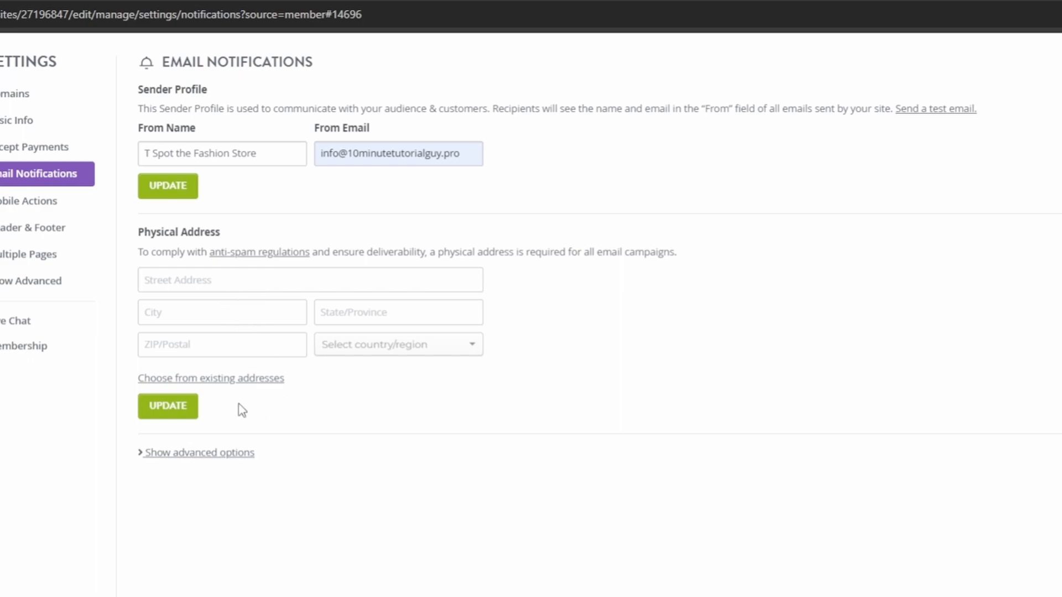
click(188, 454)
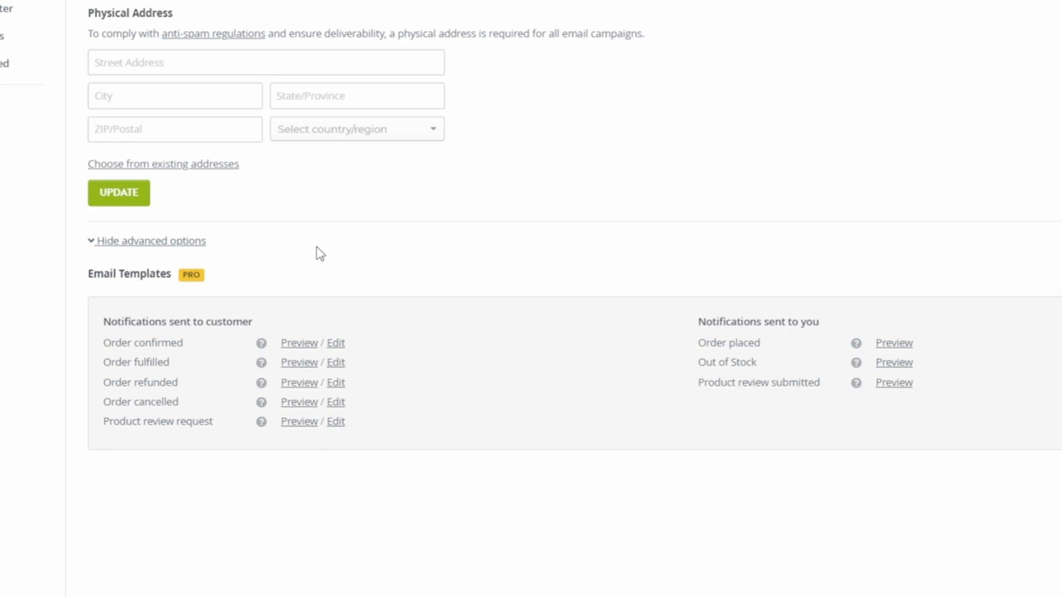
Preview the order confirmed email sent to customers and close the preview
click(296, 343)
scroll(508, 300, down, 2)
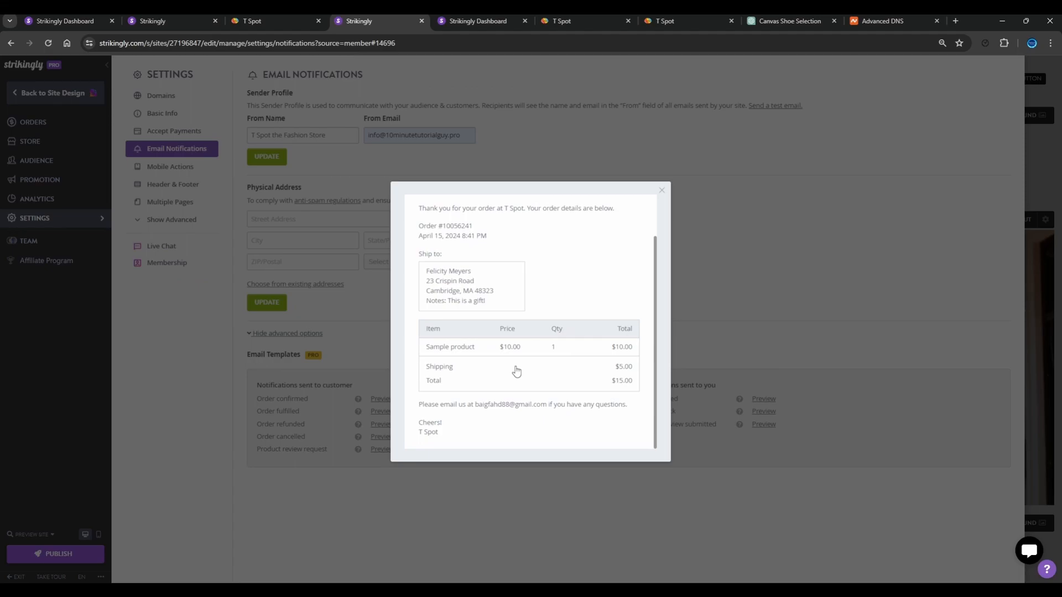
scroll(516, 371, up, 2)
scroll(514, 368, down, 2)
click(759, 296)
Open the order confirmed email template for editing, review its contents and cancel without changes
click(408, 400)
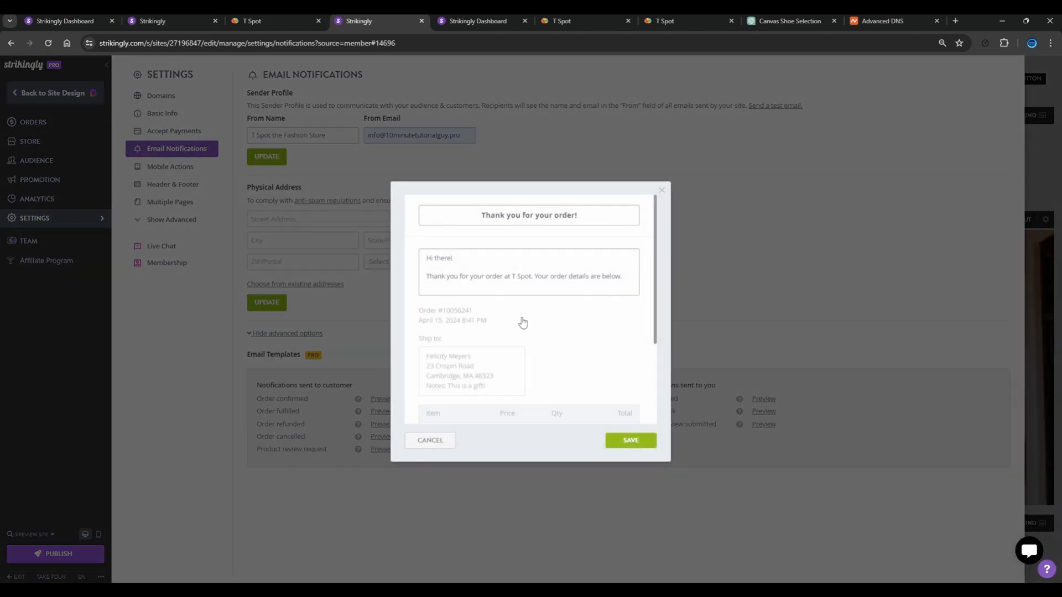
scroll(522, 322, down, 3)
scroll(519, 363, up, 3)
click(415, 445)
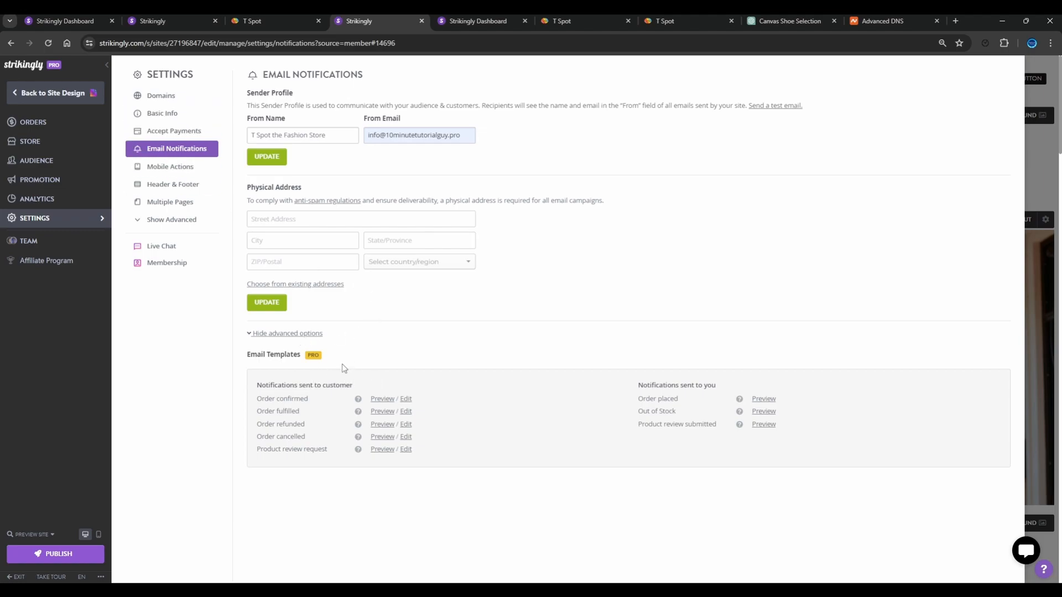
Try a Home Page button in the mobile actions, then remove it and save the settings
click(171, 167)
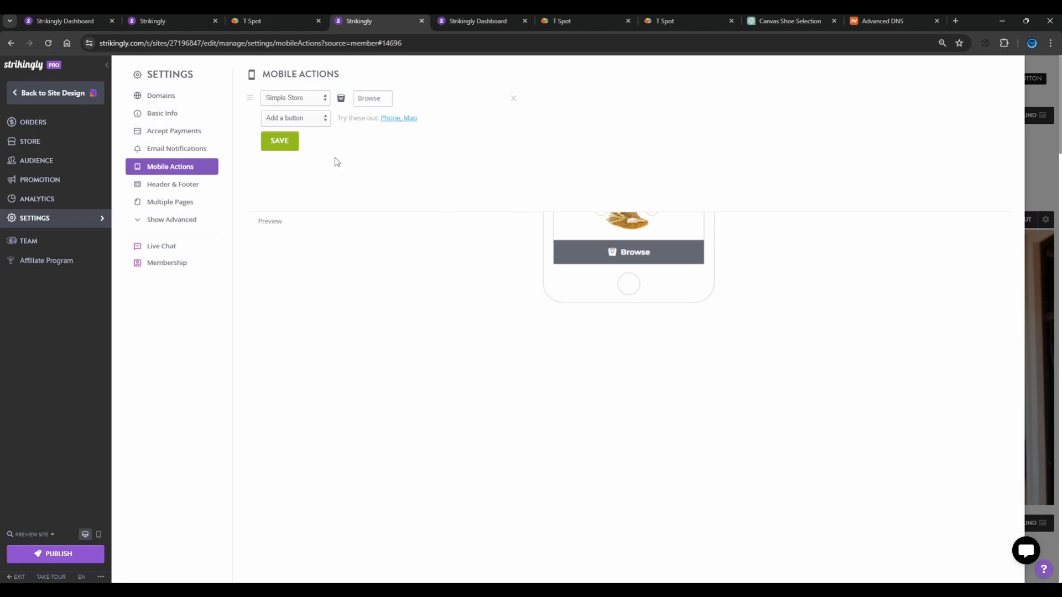
click(293, 120)
click(303, 144)
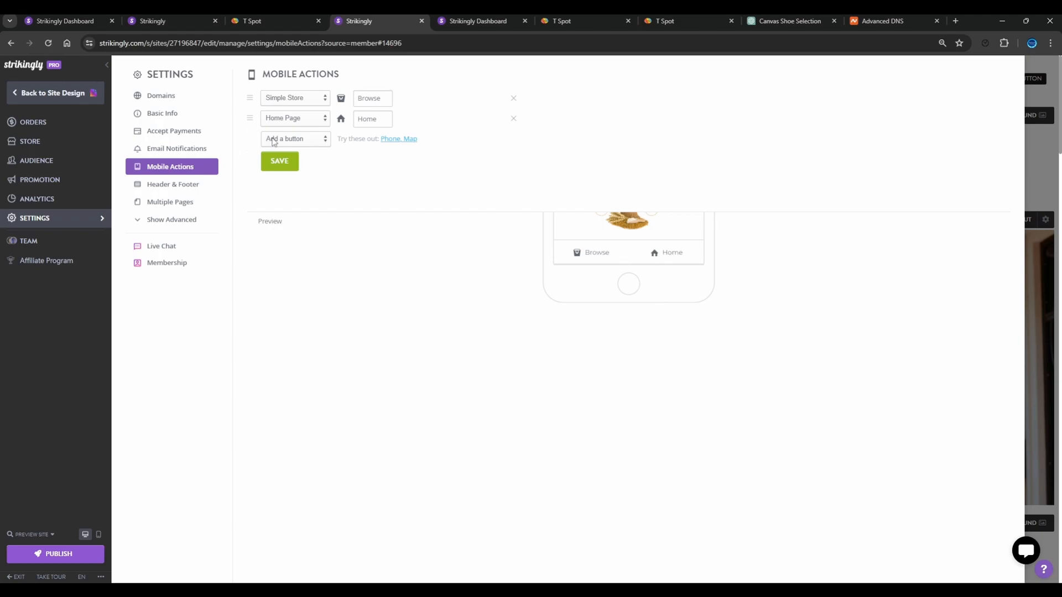
click(514, 119)
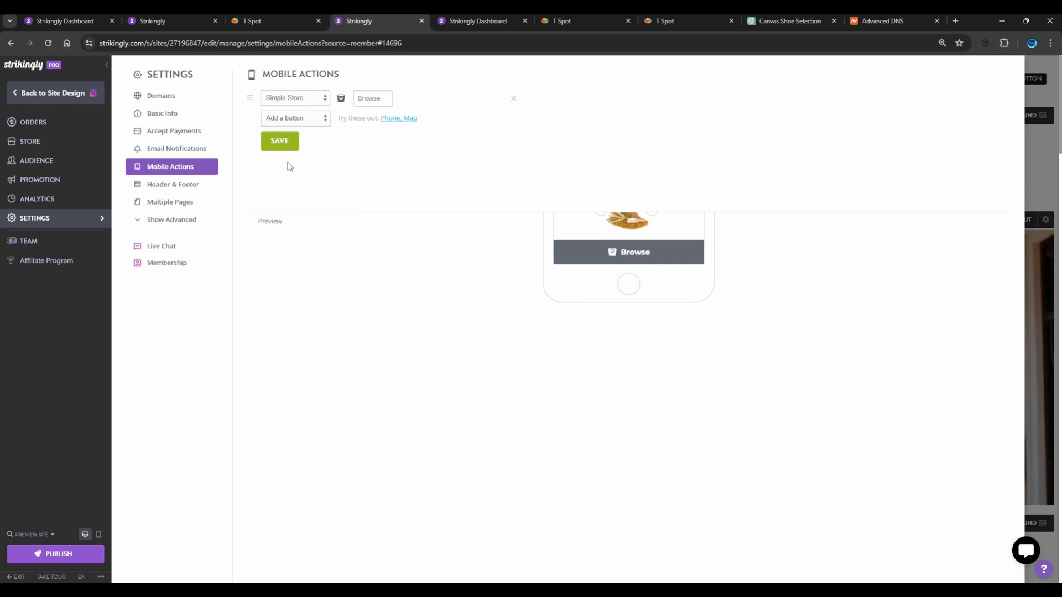
click(279, 141)
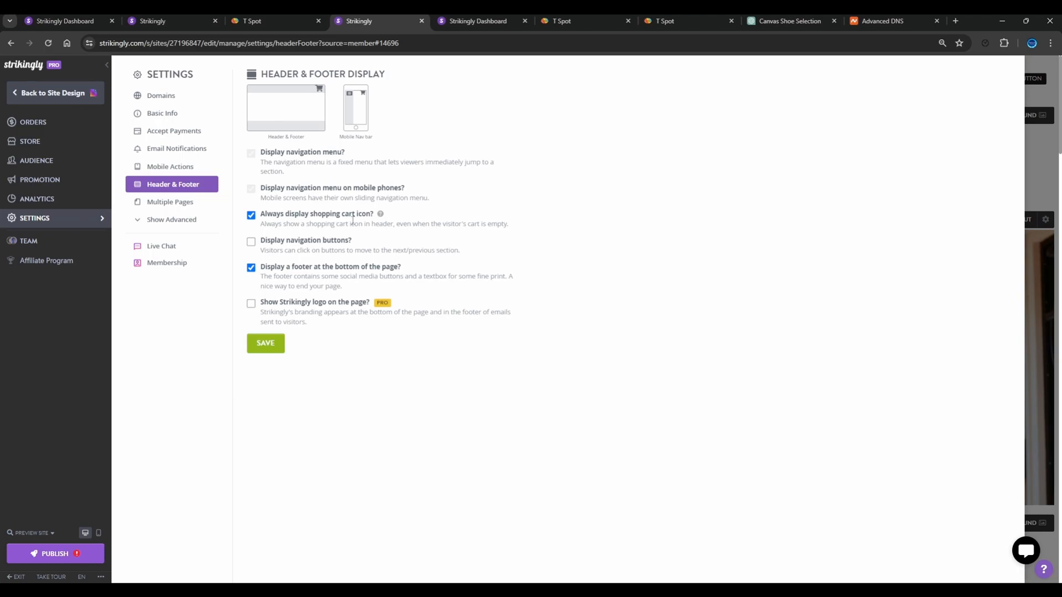
Try the header and footer options for displaying navigation buttons and the Strikingly logo, switching each on and off again
click(300, 245)
click(300, 245)
click(304, 305)
click(304, 308)
Open the site's multiple pages settings
click(133, 203)
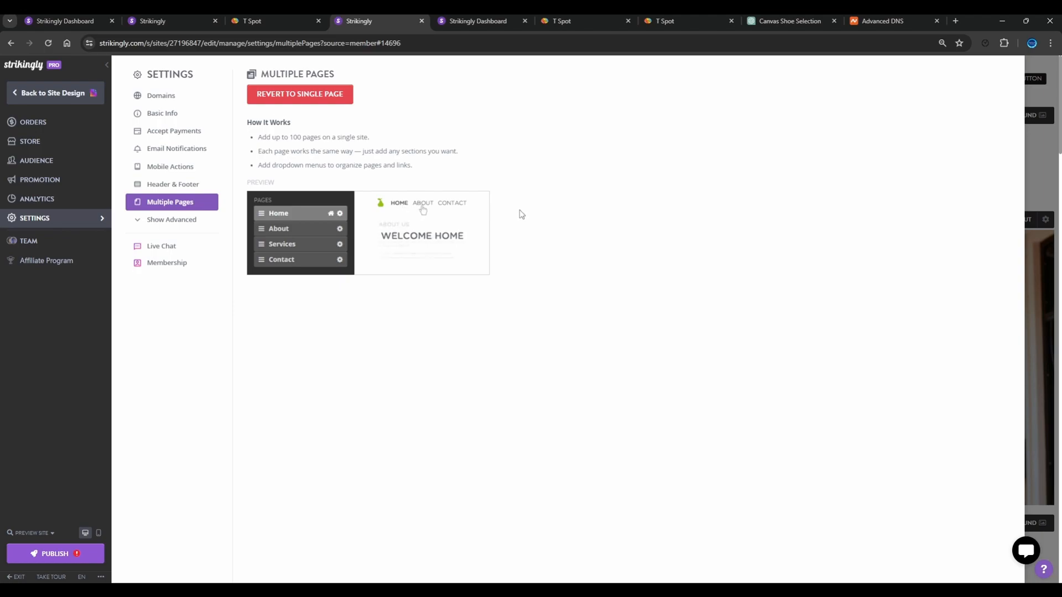
View the advanced custom code settings and save the site search settings with Enable Site Search on
click(182, 220)
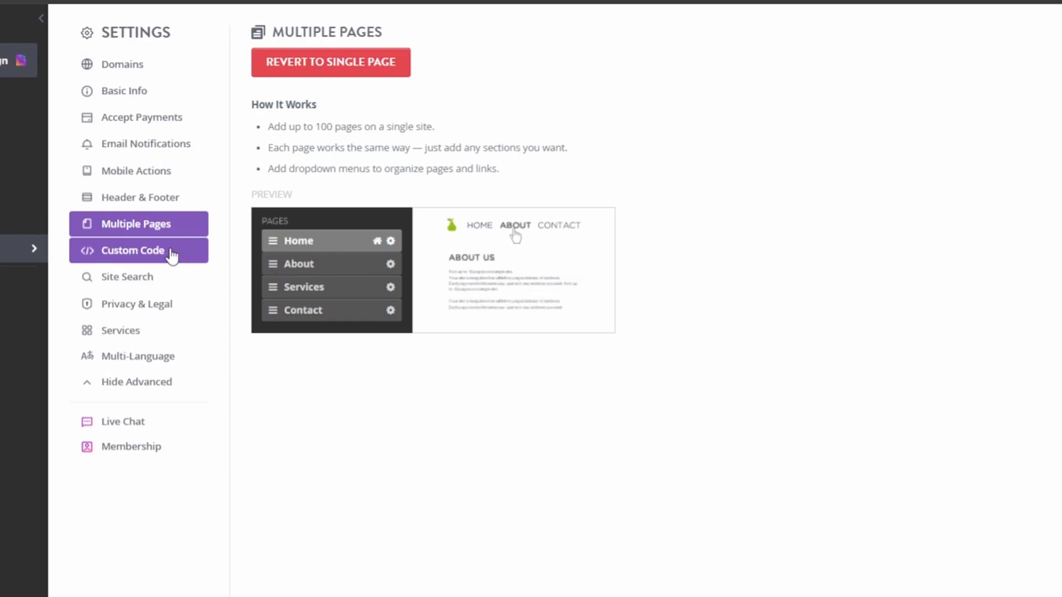
click(170, 255)
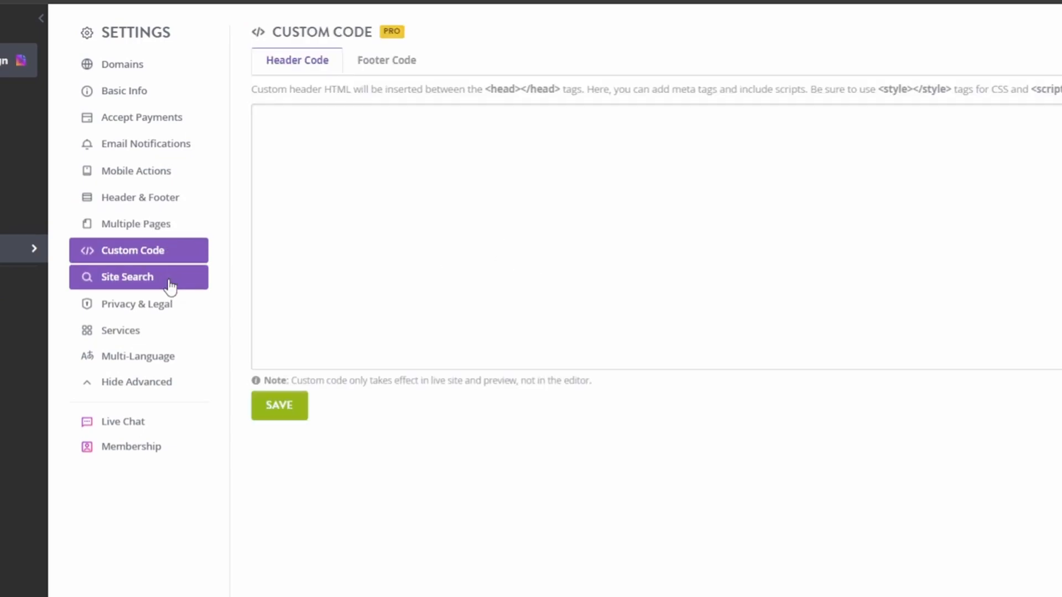
click(169, 283)
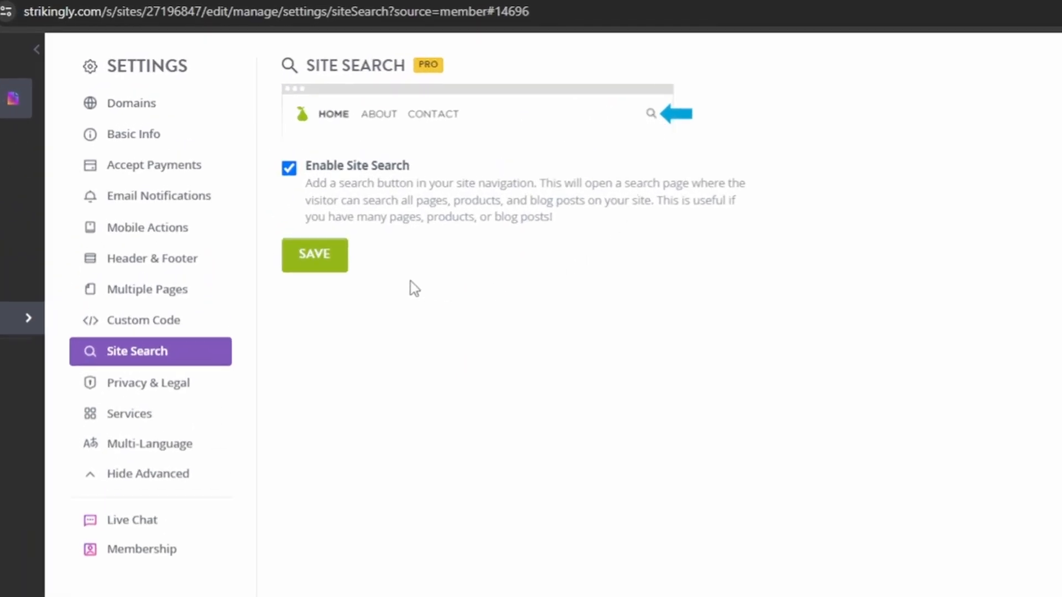
click(327, 269)
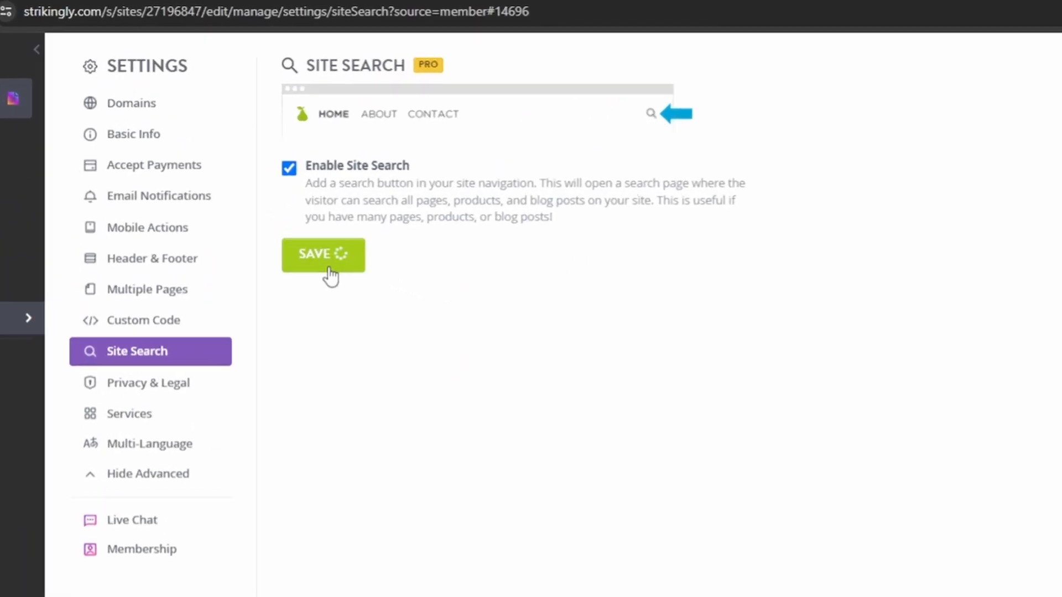
Open the Privacy & Legal settings and select the title line of the Terms and Conditions text
click(159, 392)
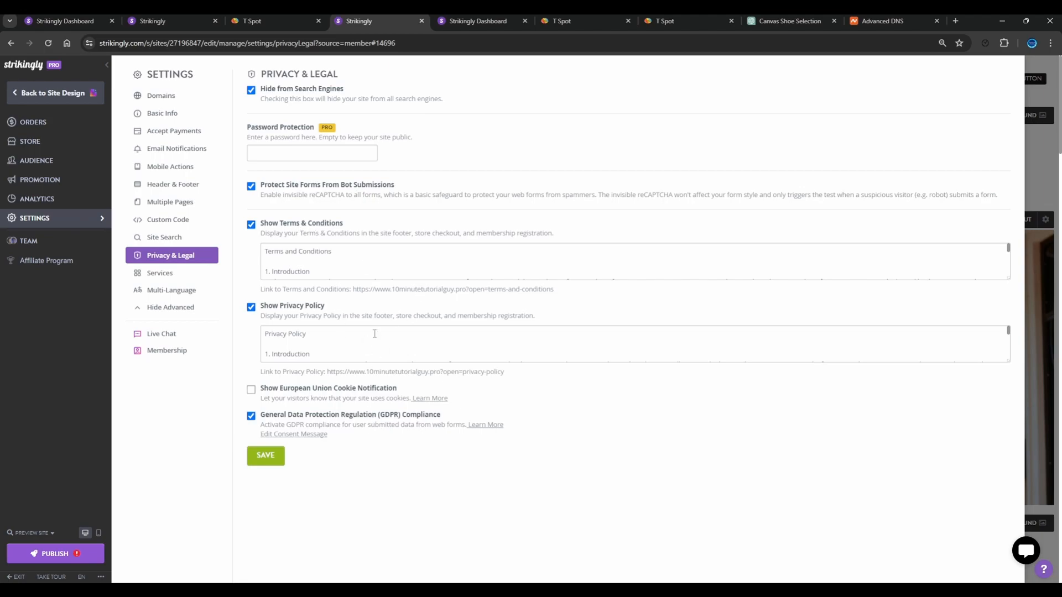
click(371, 266)
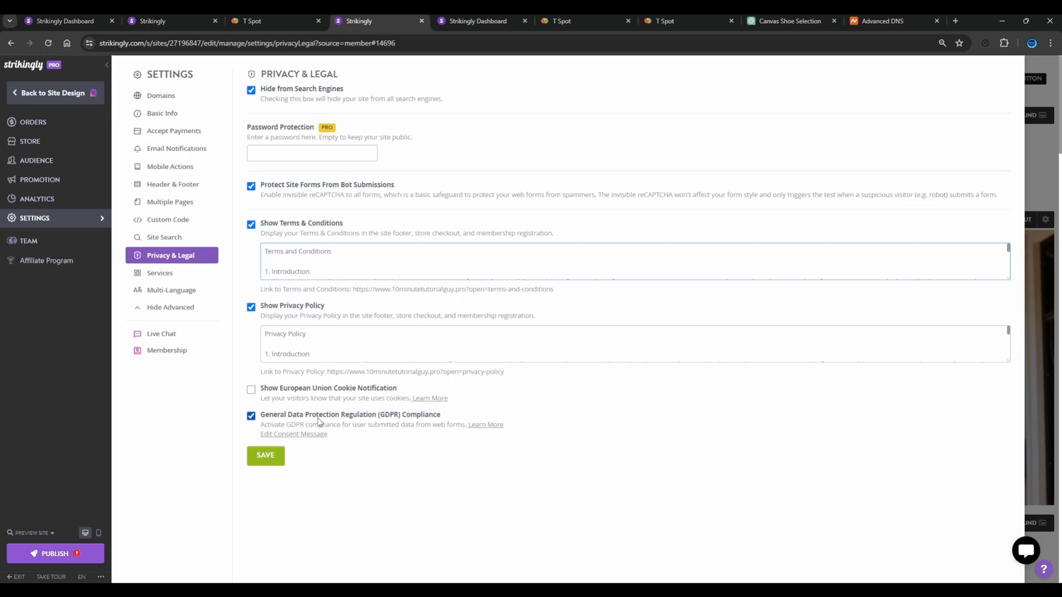
triple_click(370, 255)
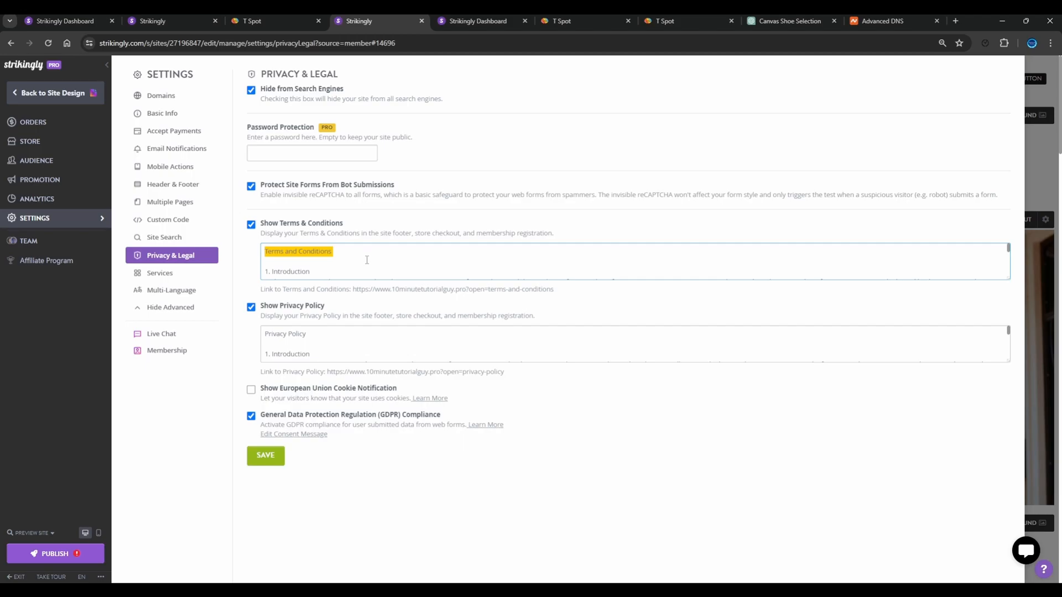
Switch to ChatGPT and ask for terms and conditions for the T Spot online t-shirt store, including the store's contact email where required
click(791, 20)
click(581, 556)
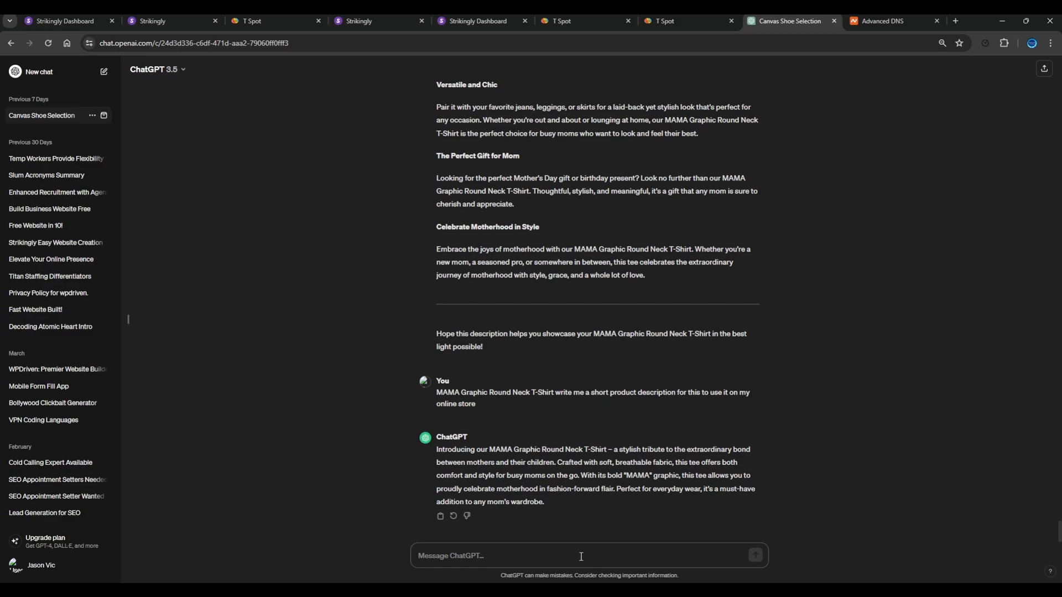
key(ctrl+v)
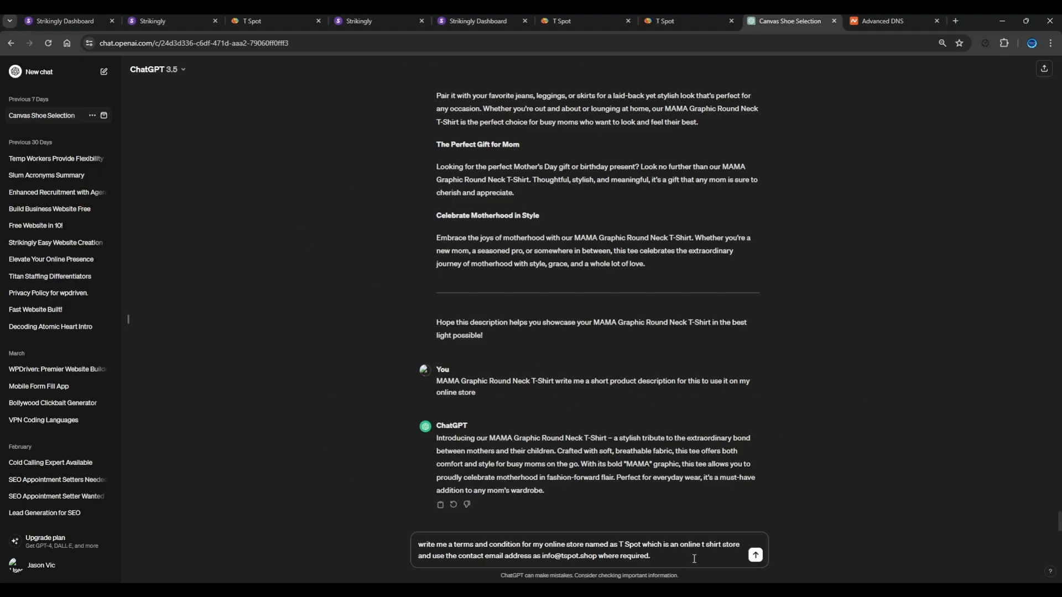
key(Return)
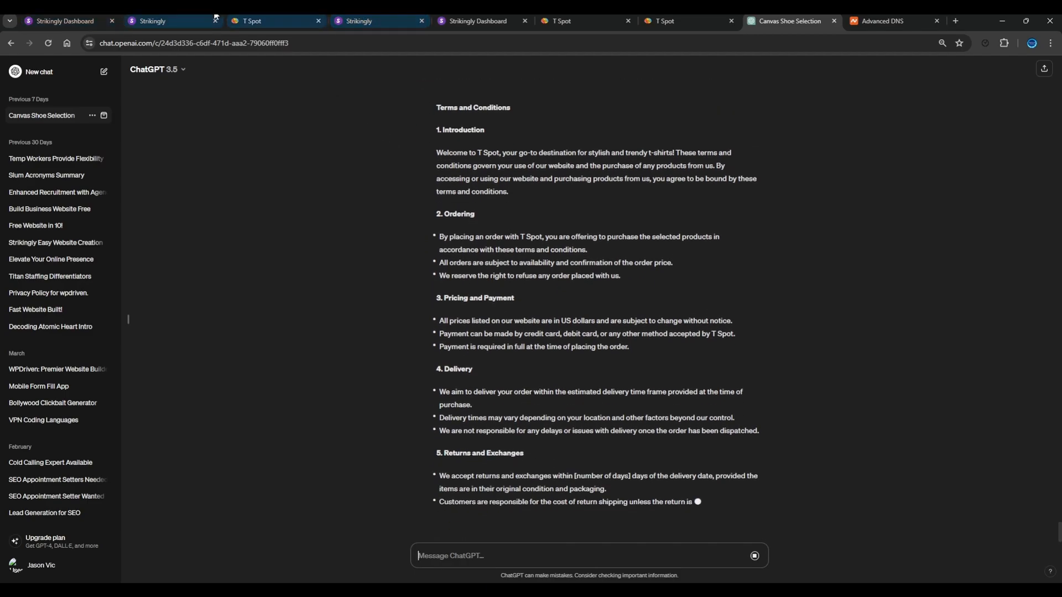
Return to the Strikingly settings and save the Privacy & Legal page with its Terms and Conditions and Privacy Policy texts
click(372, 20)
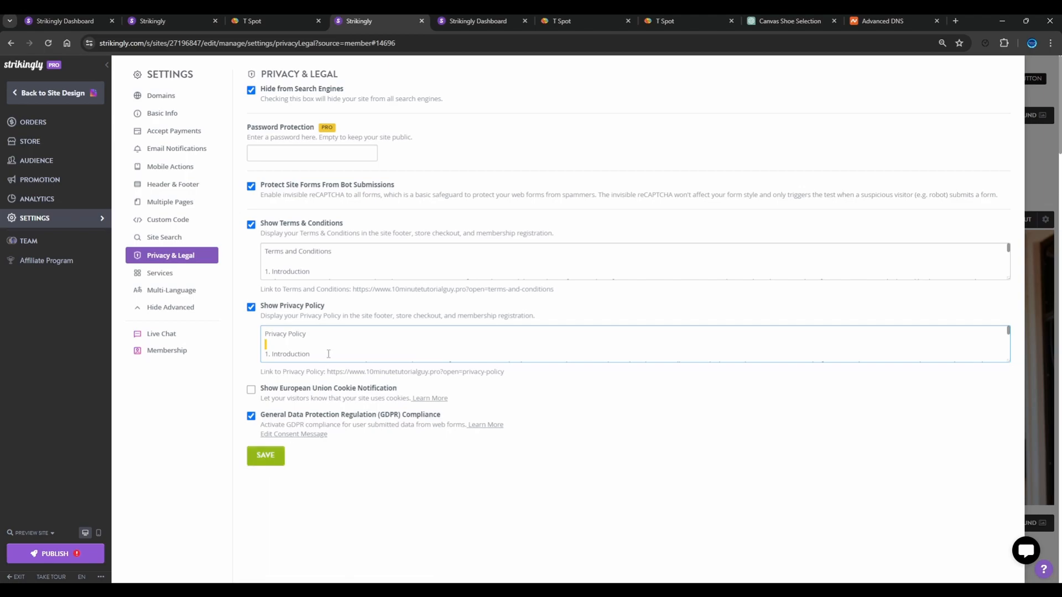
click(349, 262)
click(267, 458)
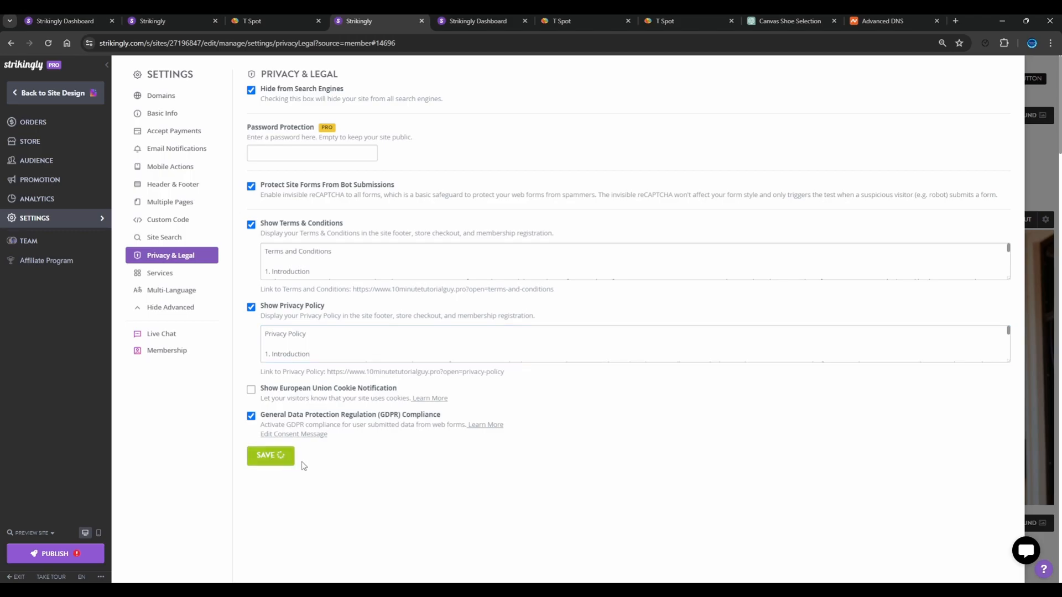
Open the Multi-Language settings, view the Add New Language dialog and close it without adding a language
click(165, 290)
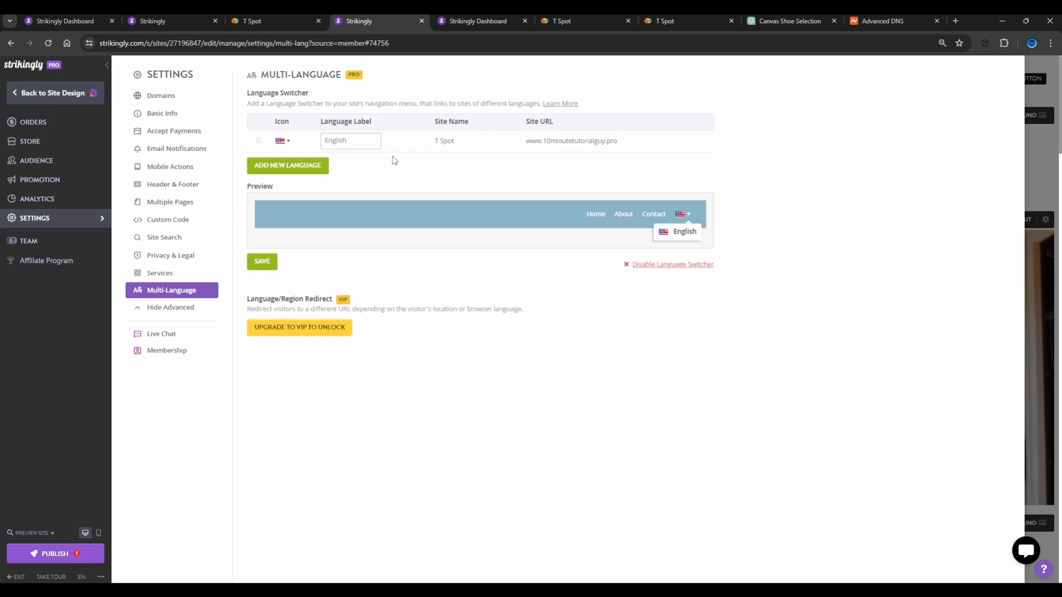
click(297, 167)
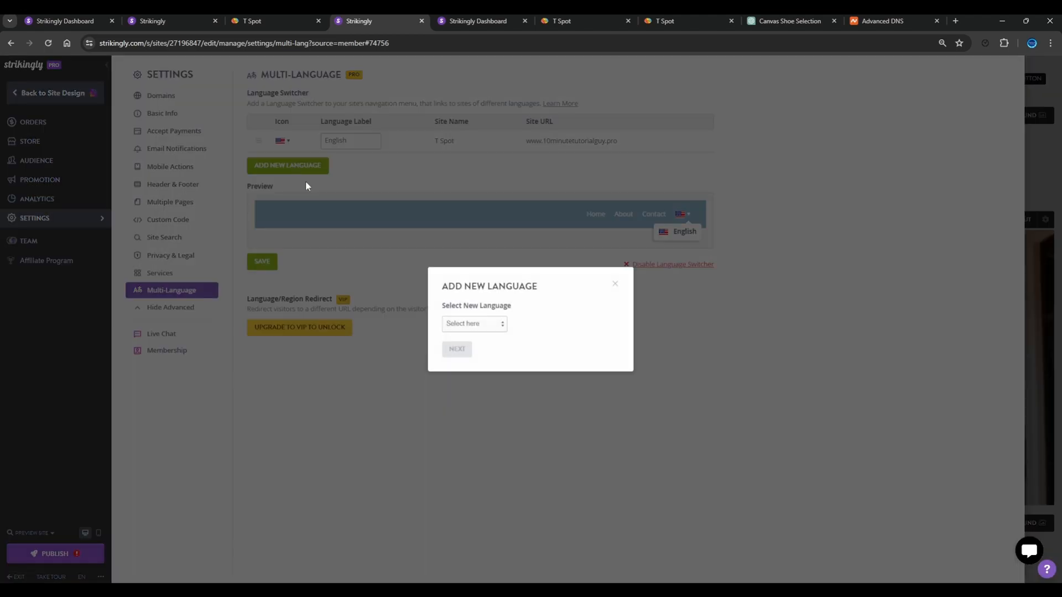
click(463, 350)
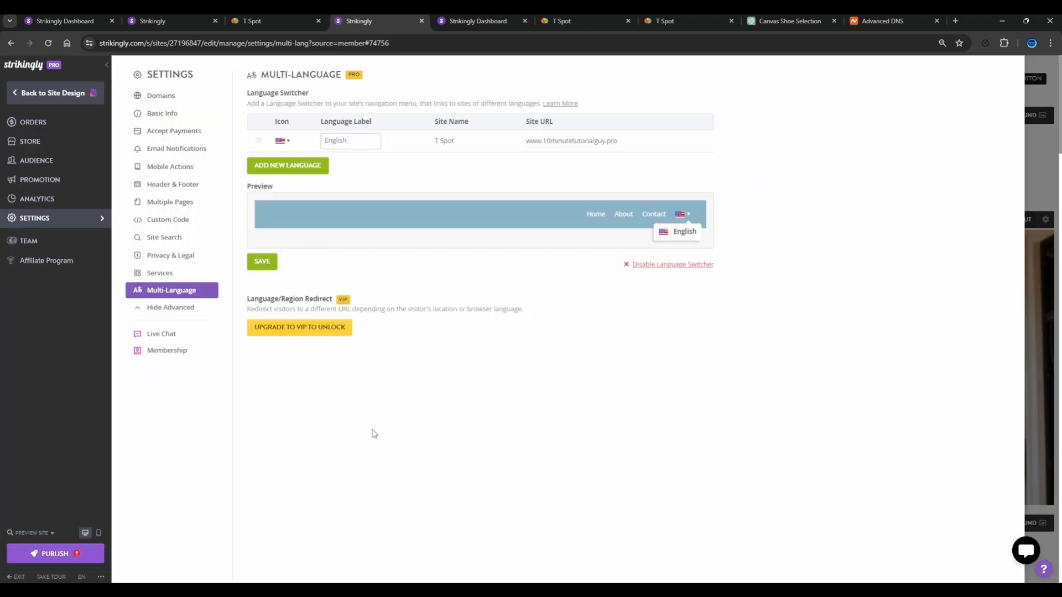
Return to the site design and look through the home page down to the footer, opening the 25% OFF heading for text editing
click(50, 97)
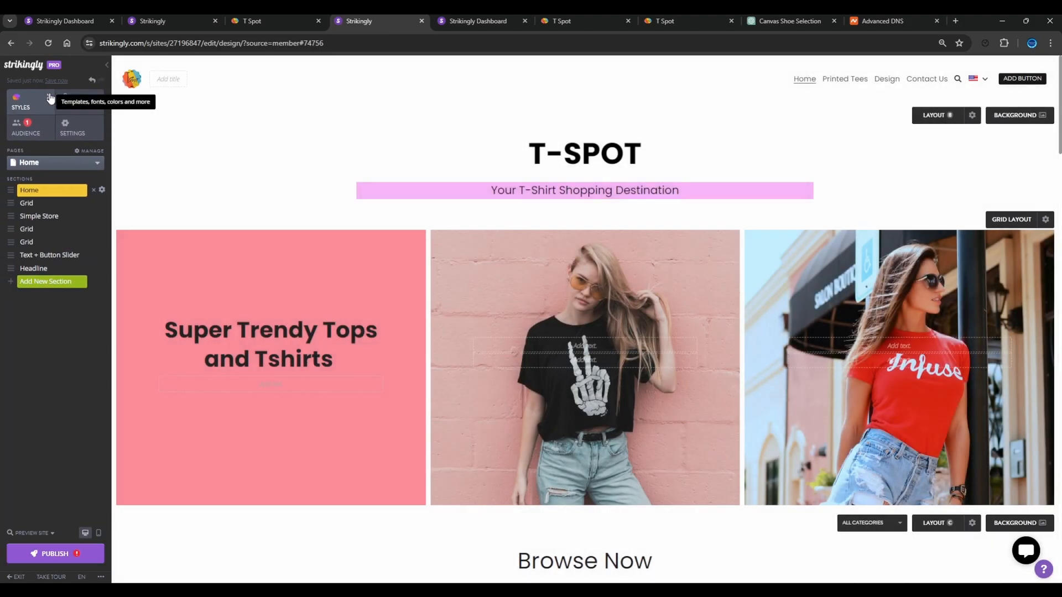
scroll(390, 344, down, 15)
scroll(390, 349, down, 15)
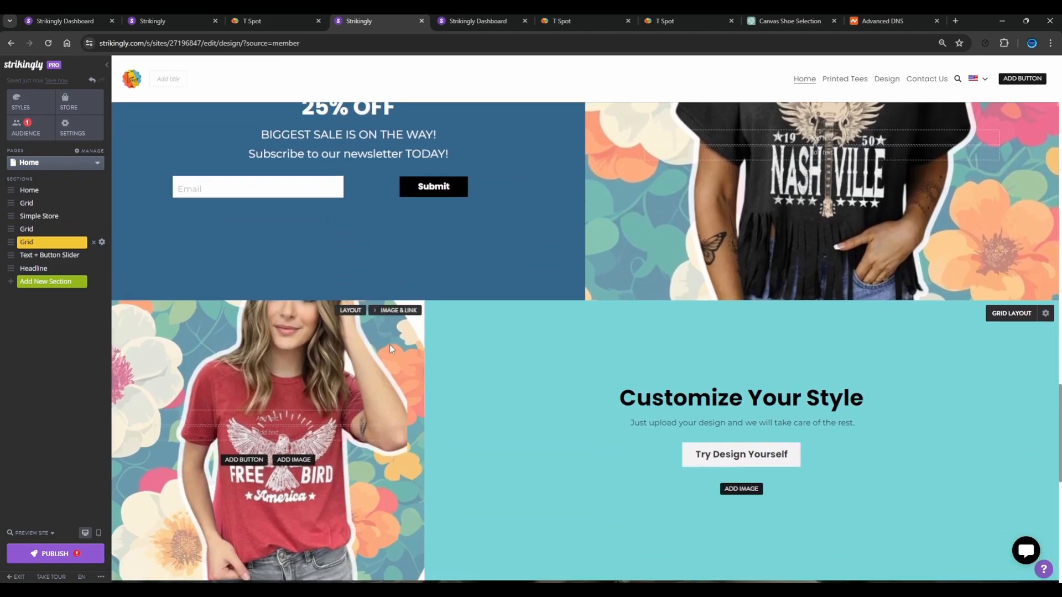
scroll(389, 344, up, 4)
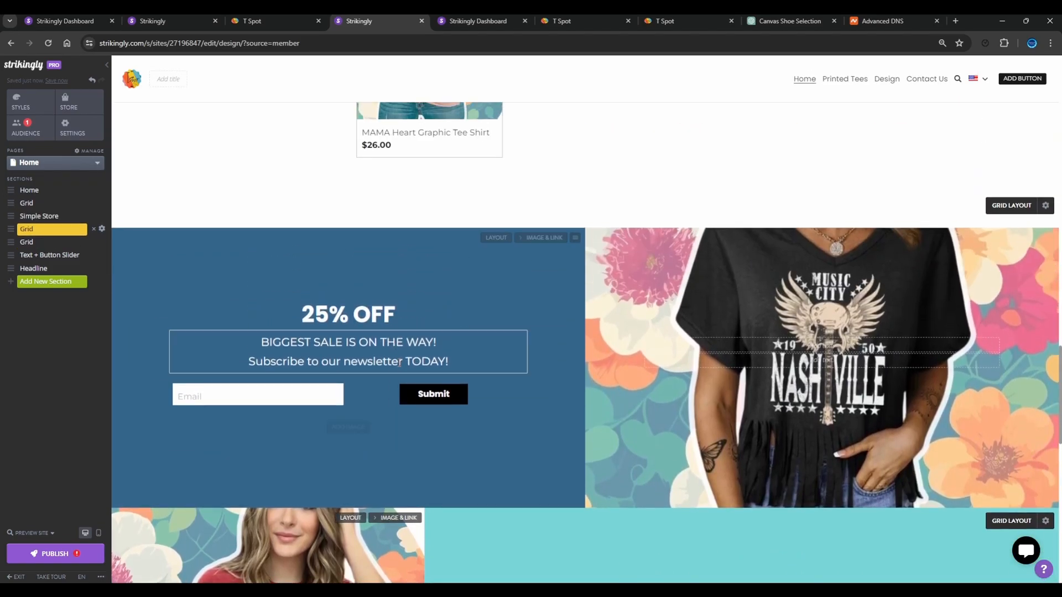
click(428, 311)
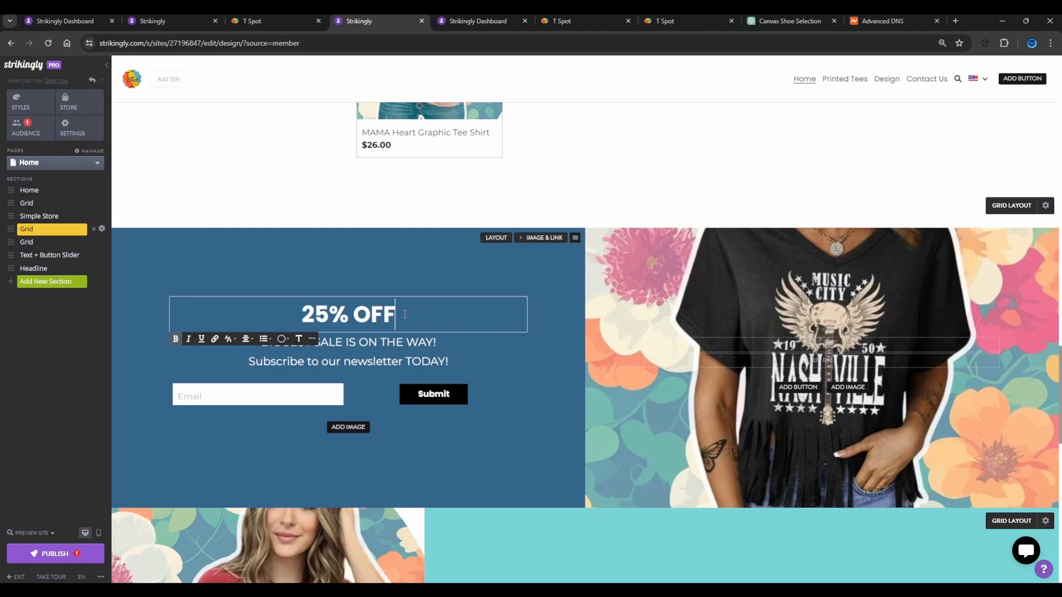
drag(388, 309, 407, 312)
click(406, 312)
click(455, 358)
click(433, 305)
scroll(711, 381, down, 1)
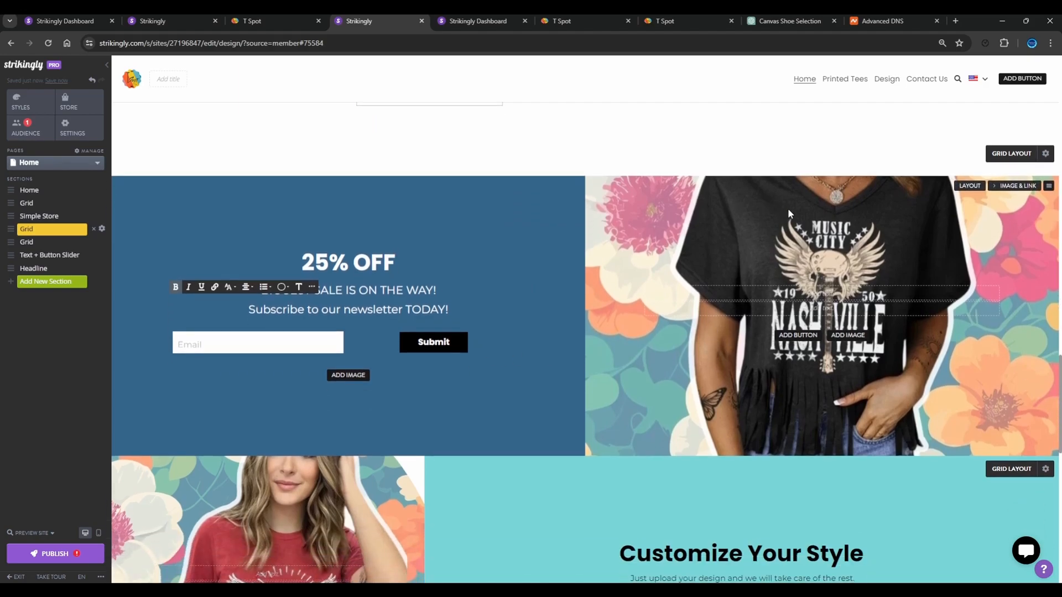
scroll(788, 210, down, 6)
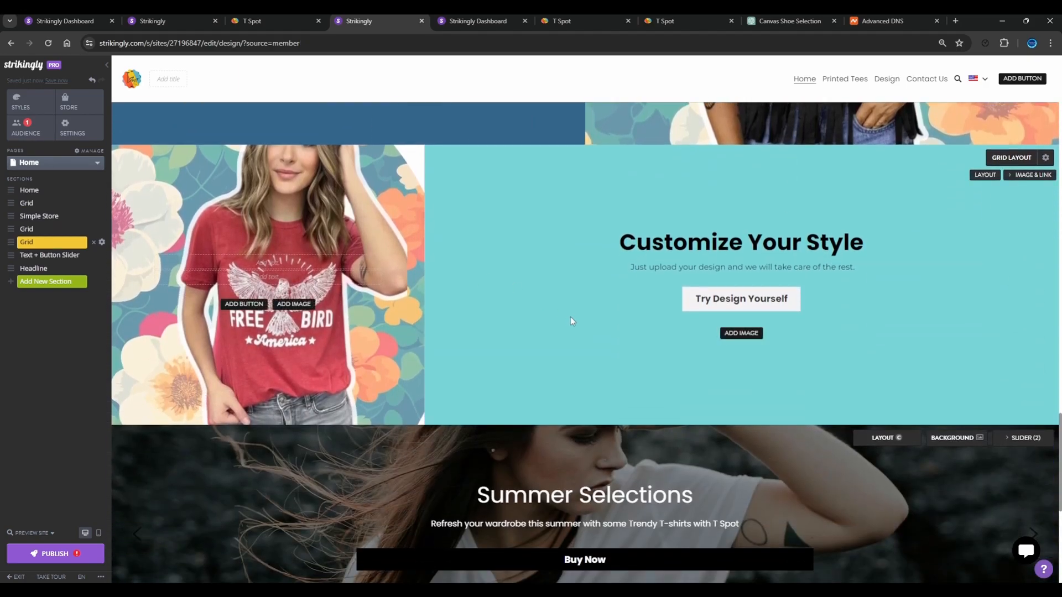
scroll(572, 320, down, 7)
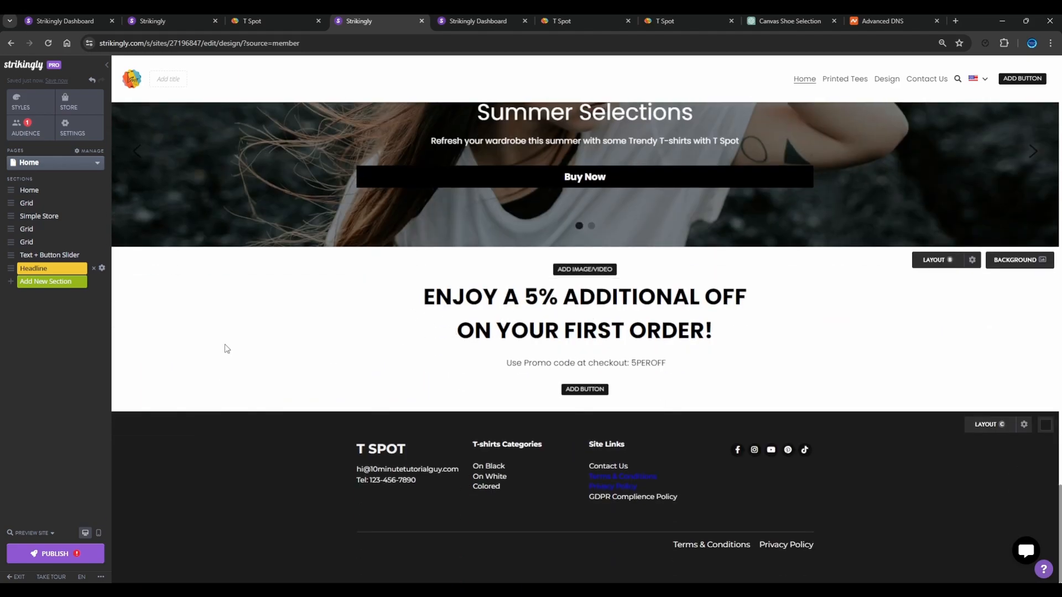
scroll(239, 391, up, 20)
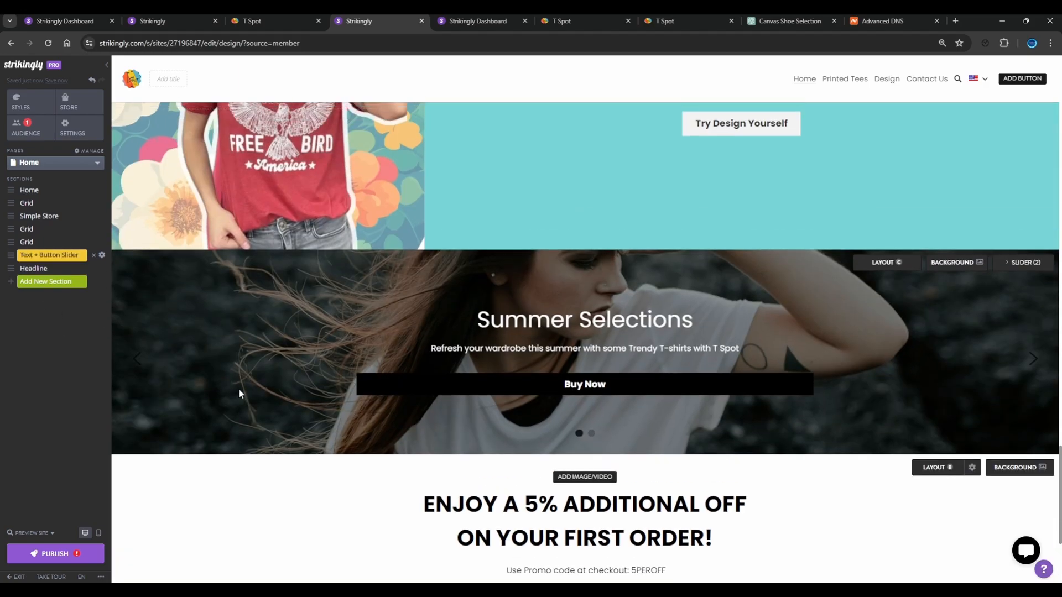
scroll(241, 393, down, 20)
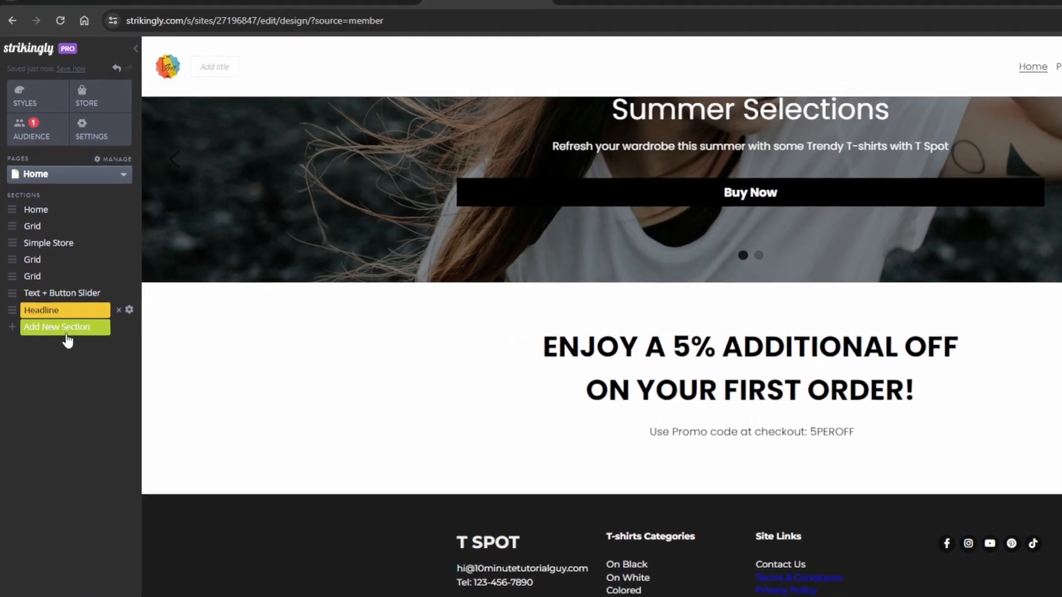
Browse the new section categories and add a Banner Slider section from Image & Video after the Headline section
click(65, 338)
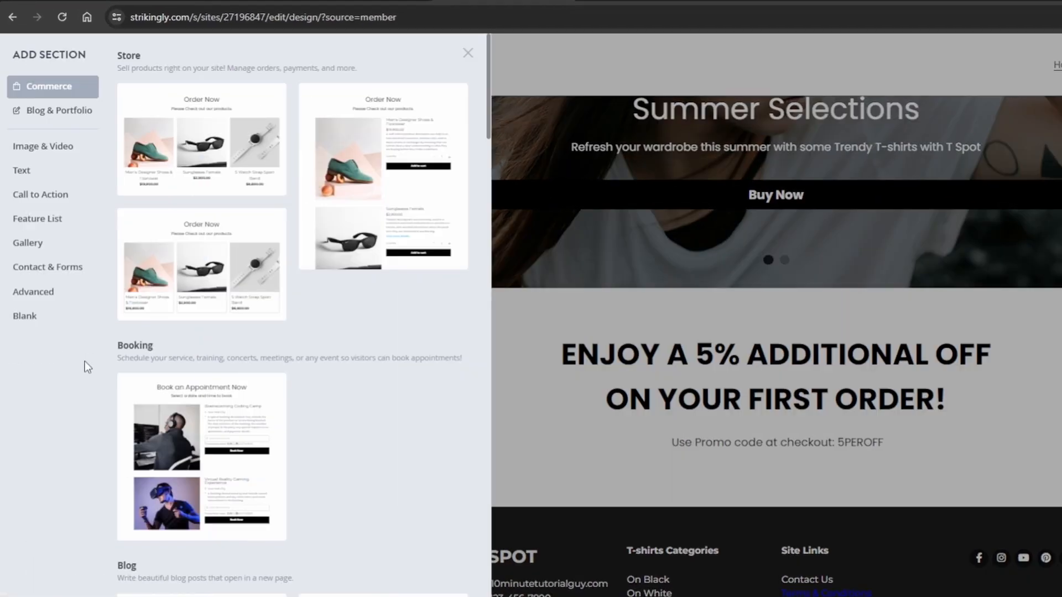
click(49, 148)
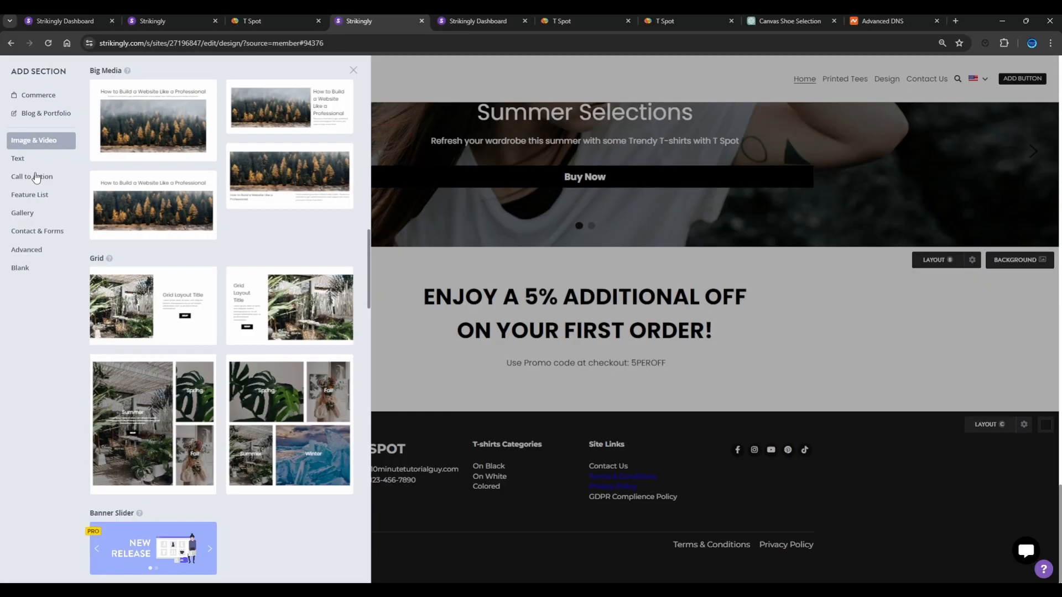
click(50, 195)
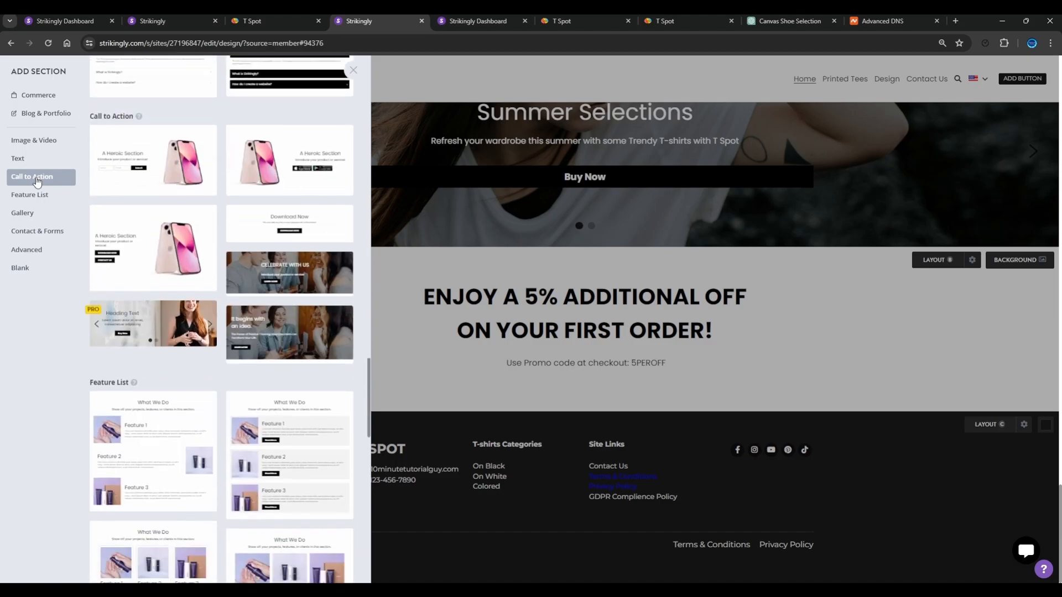
click(41, 232)
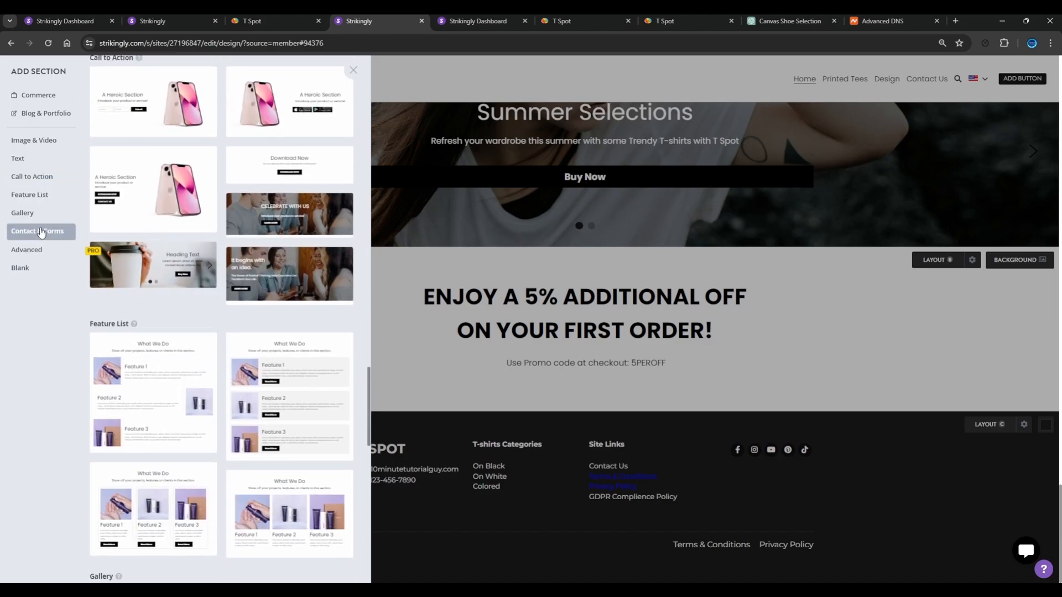
scroll(156, 317, up, 20)
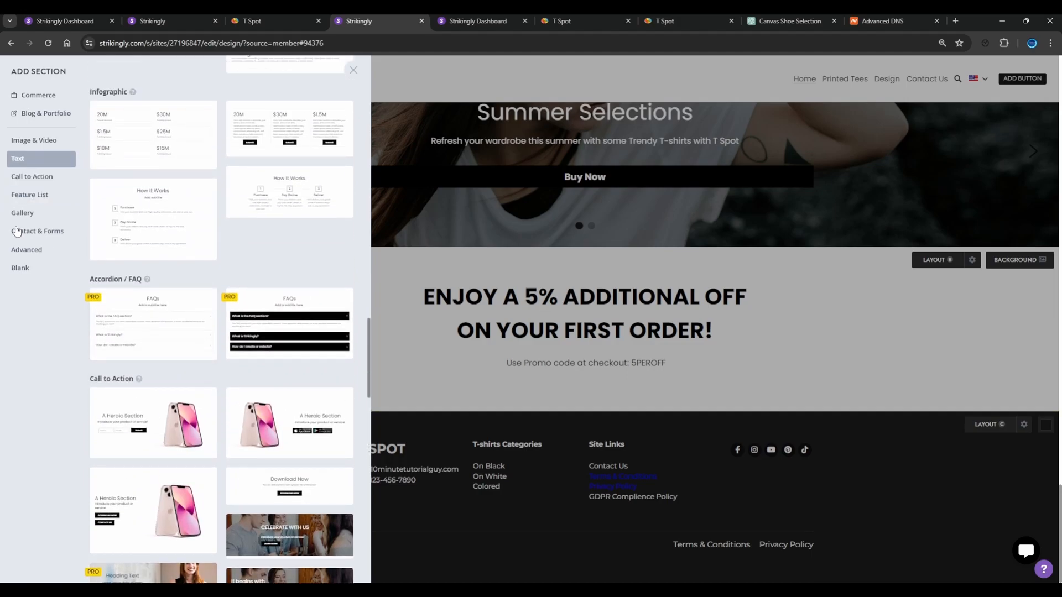
click(34, 142)
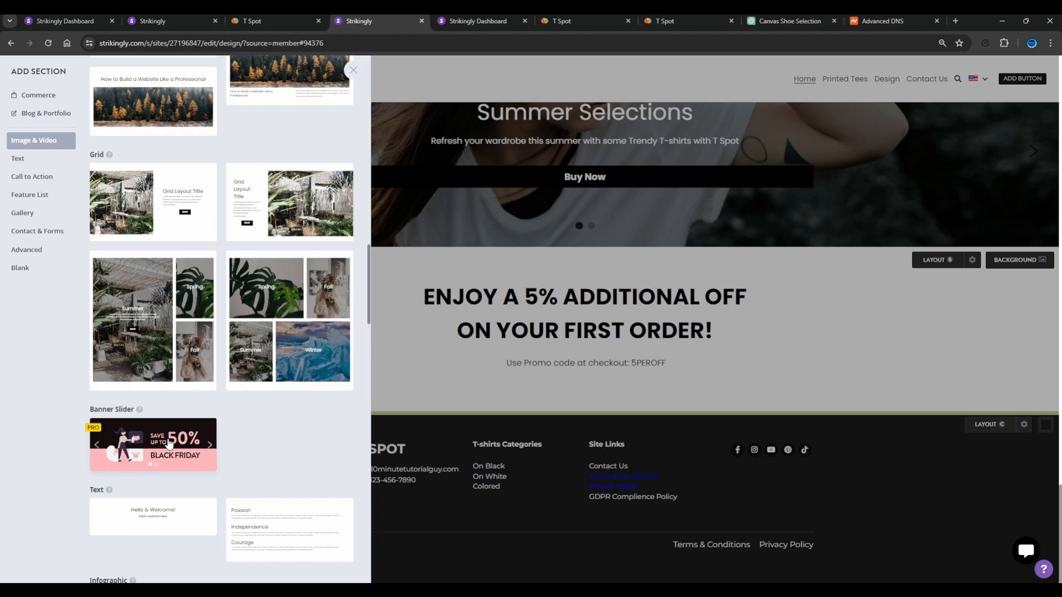
click(158, 441)
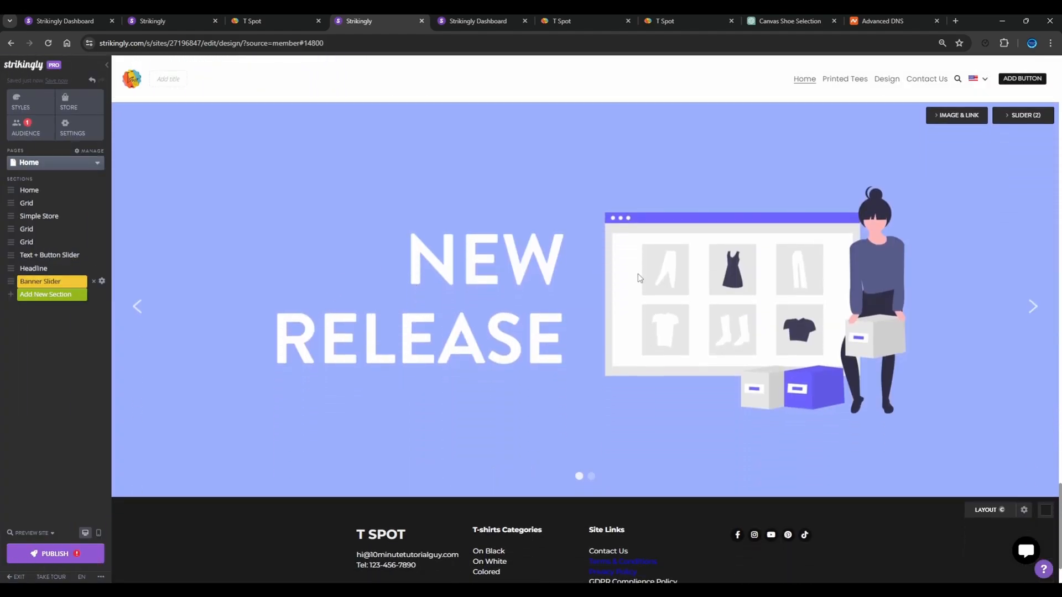
Move the Banner Slider section up between the first Grid section and the Simple Store section
scroll(412, 309, up, 2)
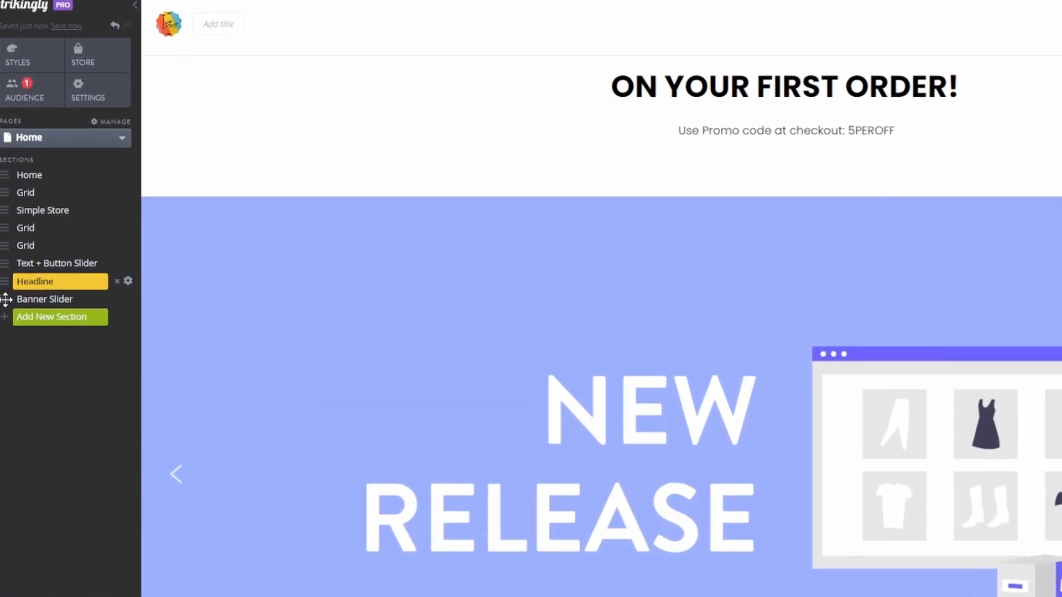
drag(6, 299, 5, 210)
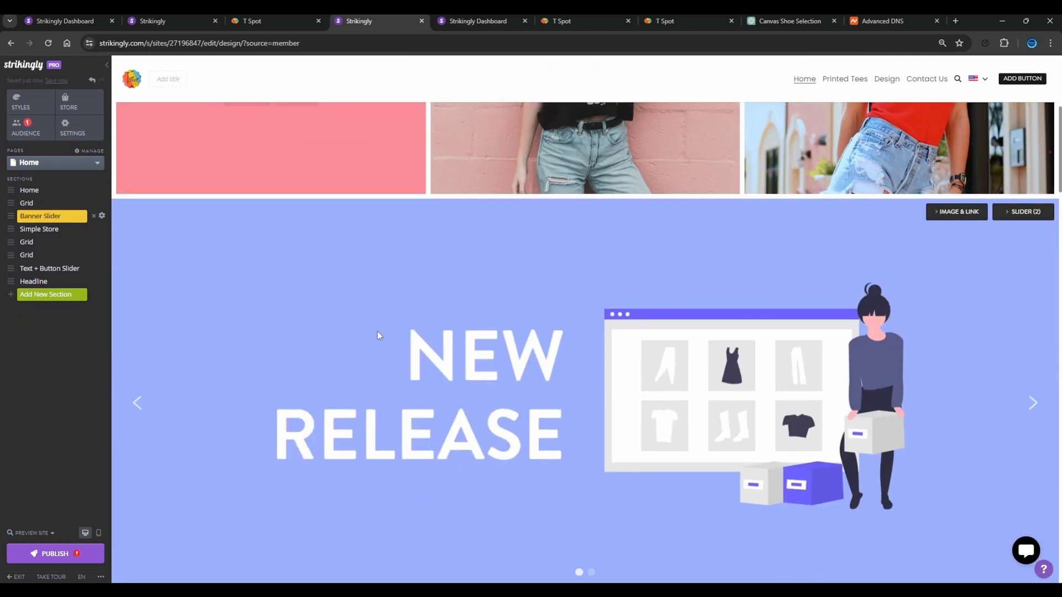
Examine the Image & Link and Slider options of the Banner Slider section, then collapse them
scroll(377, 331, down, 1)
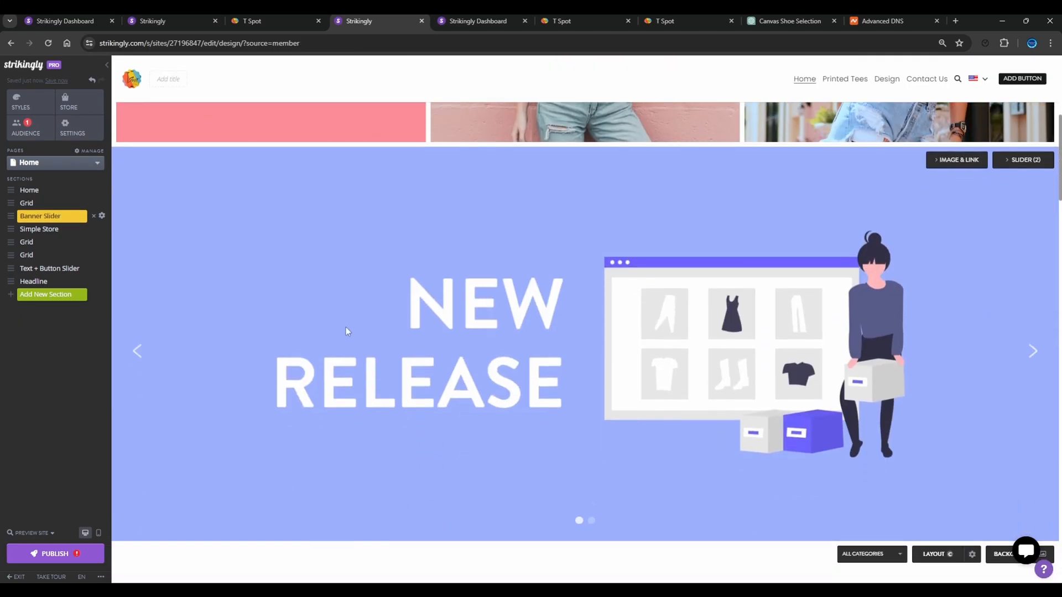
click(510, 323)
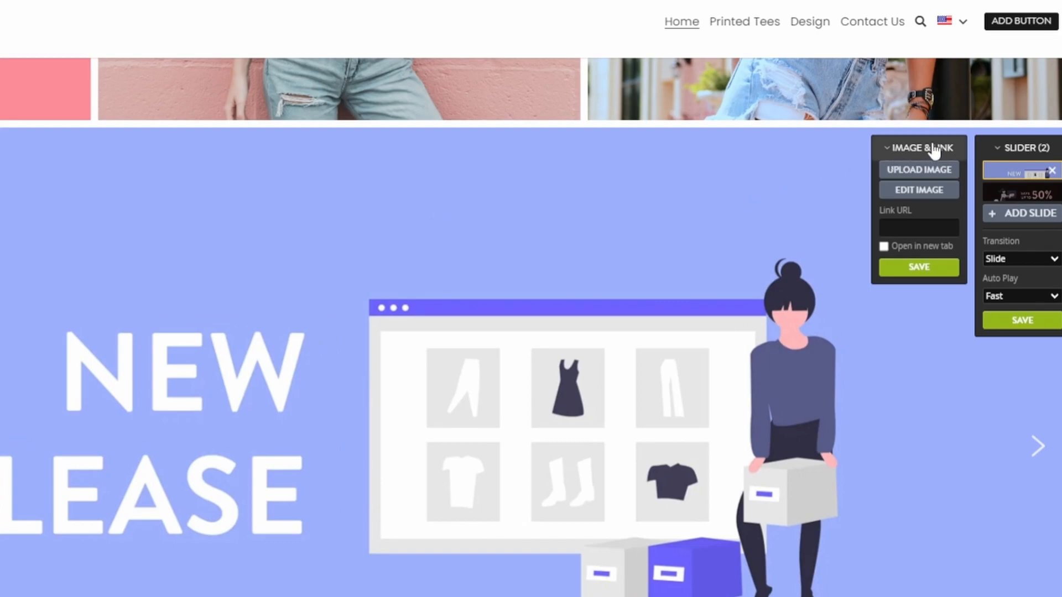
click(913, 148)
click(1008, 148)
Replace the first banner slide's image with the white FEMMES T-shirt photo, found by searching the Strikingly Library for "tshit girl"
click(912, 150)
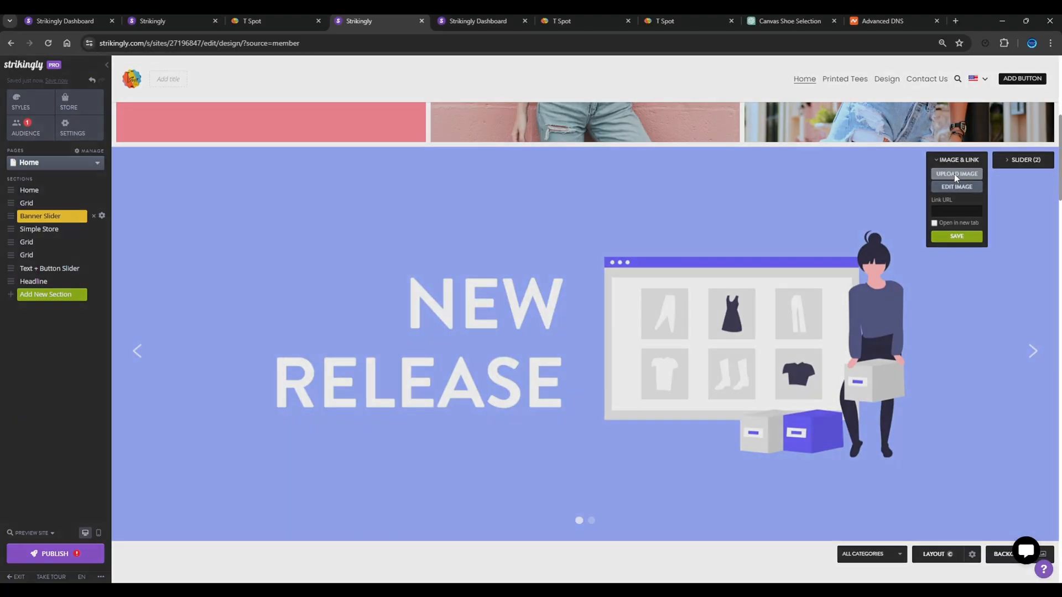
click(954, 173)
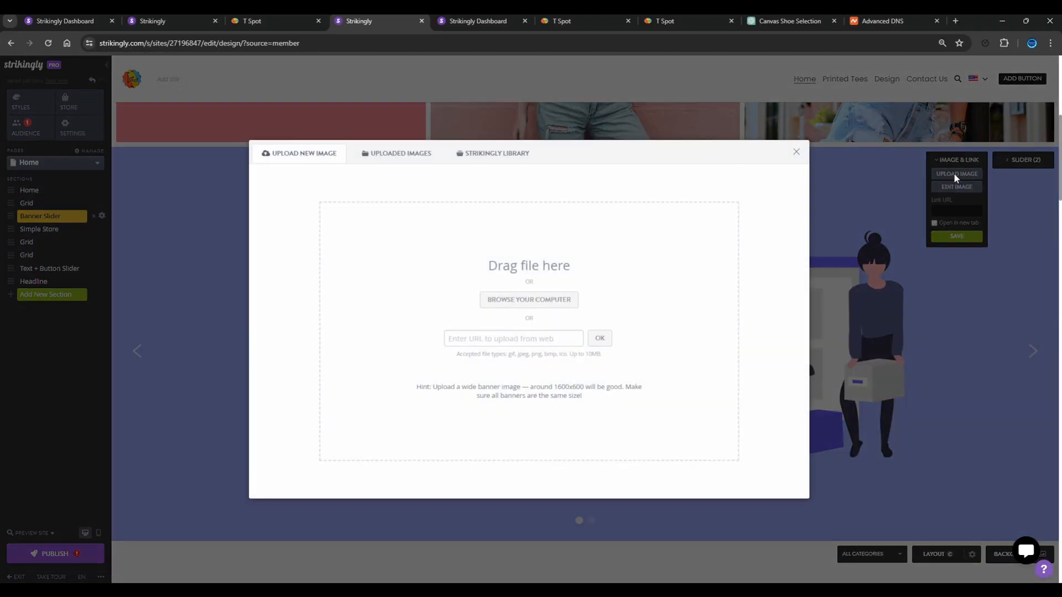
click(504, 153)
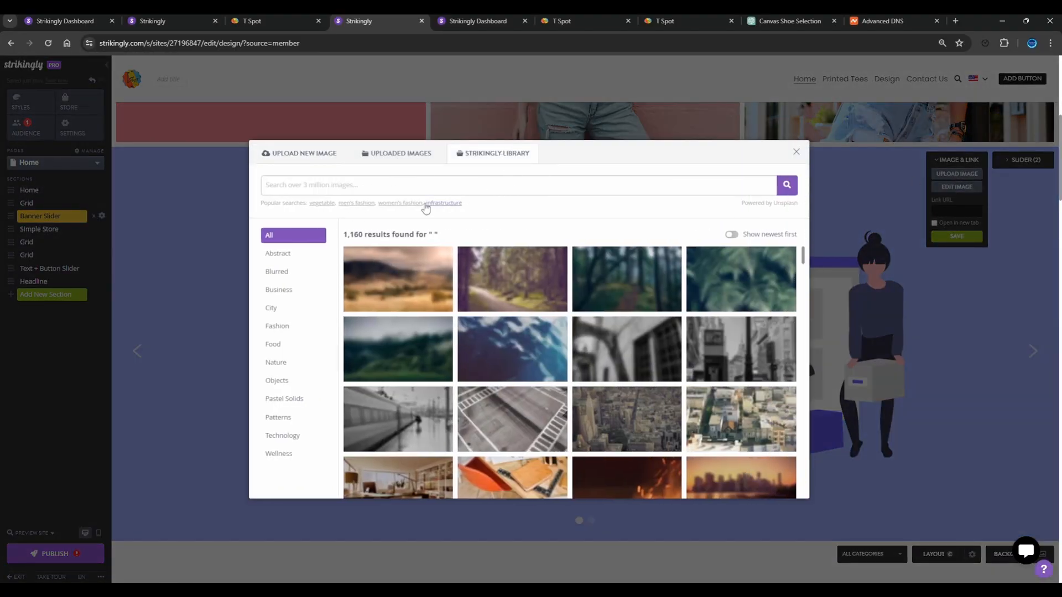
click(561, 192)
text(tshit girl)
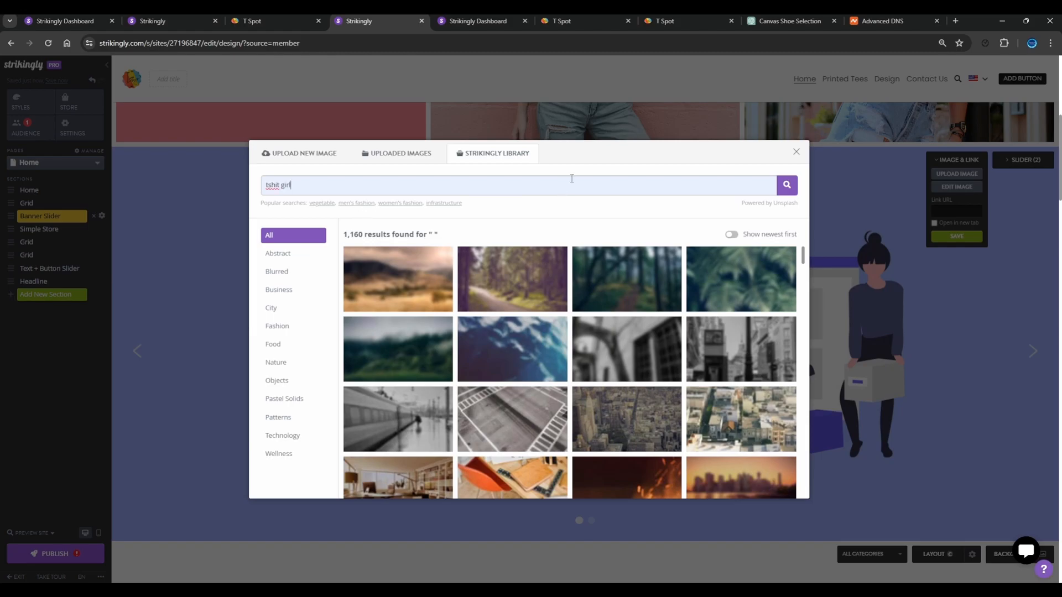
key(Return)
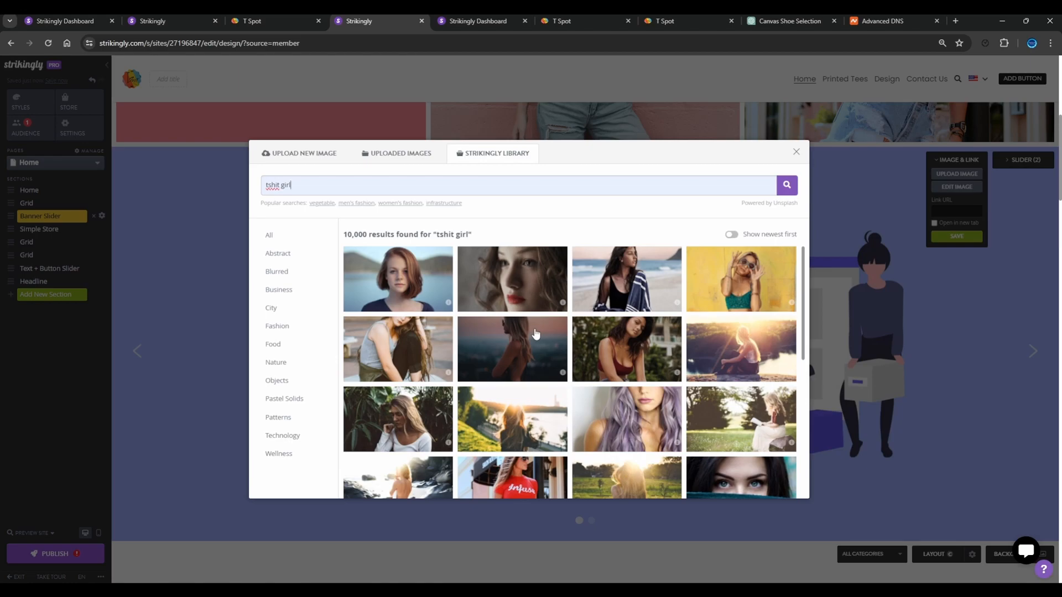
scroll(536, 334, down, 3)
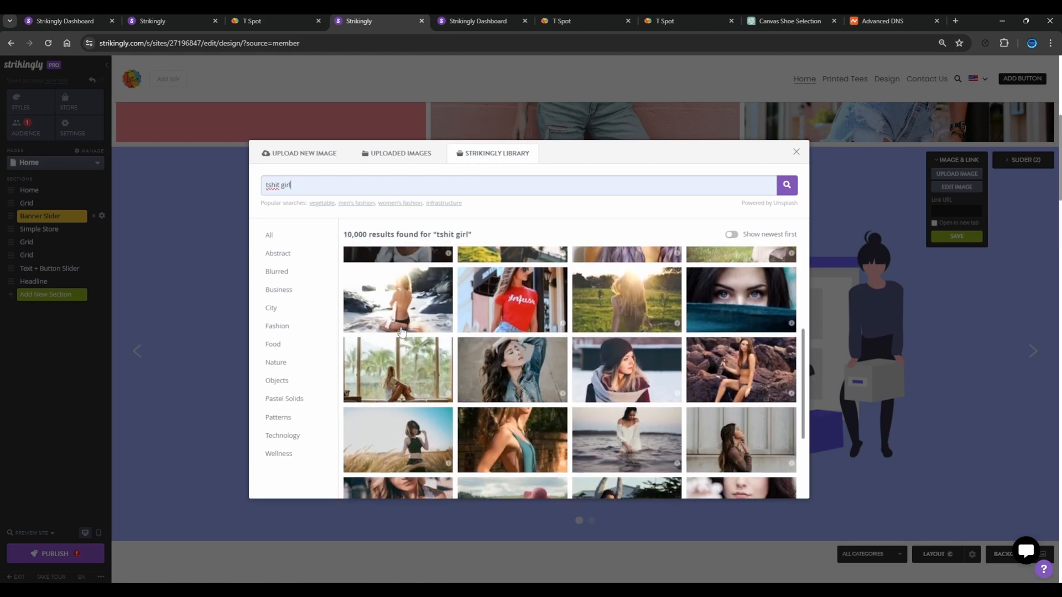
click(512, 370)
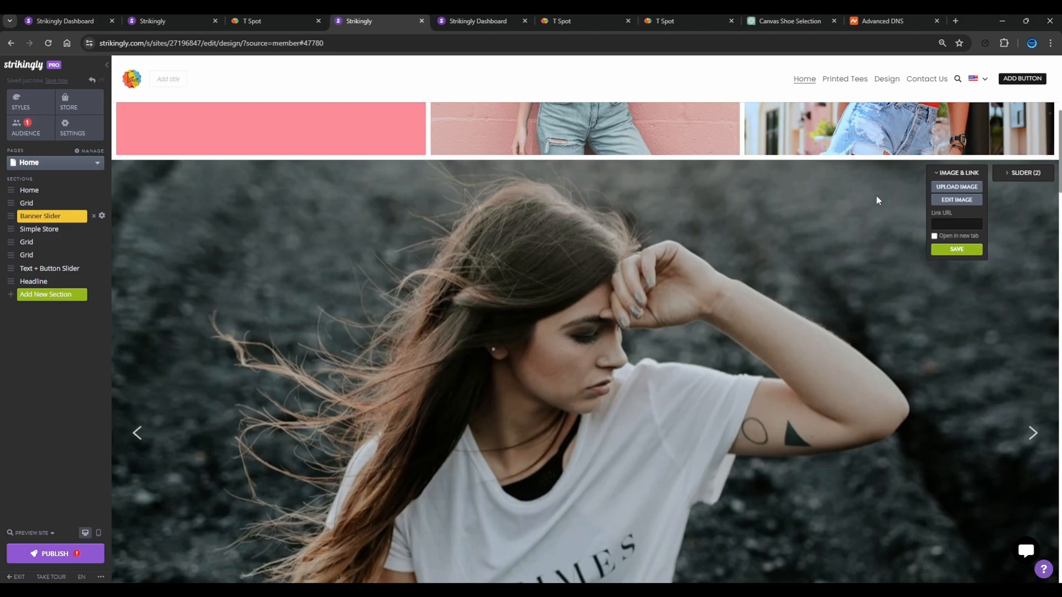
View the Resize, Filter and Text tools in the banner image's editor and close it without saving
click(951, 199)
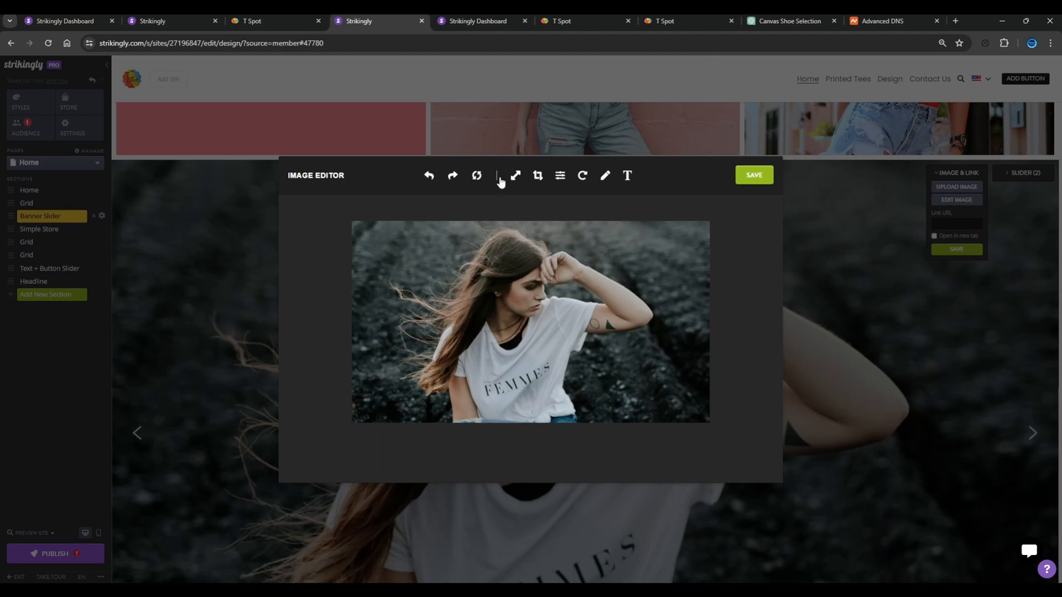
click(514, 176)
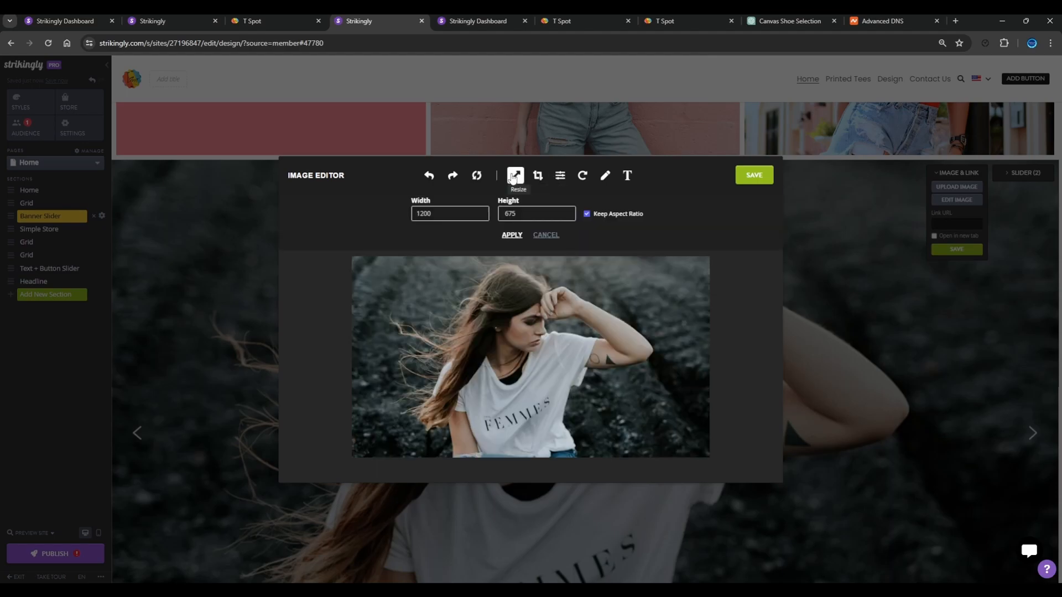
click(559, 176)
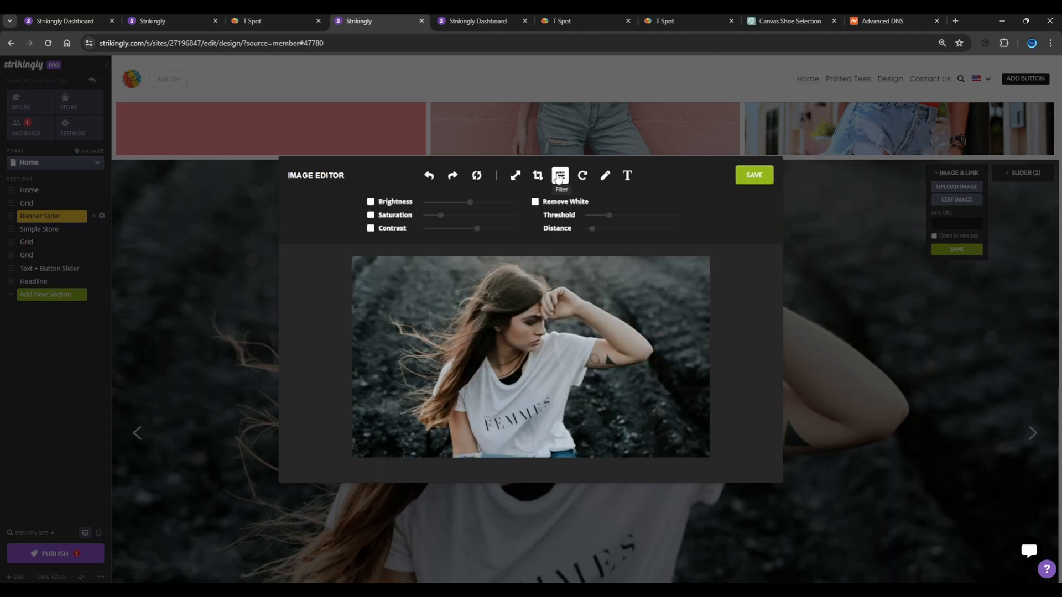
click(563, 178)
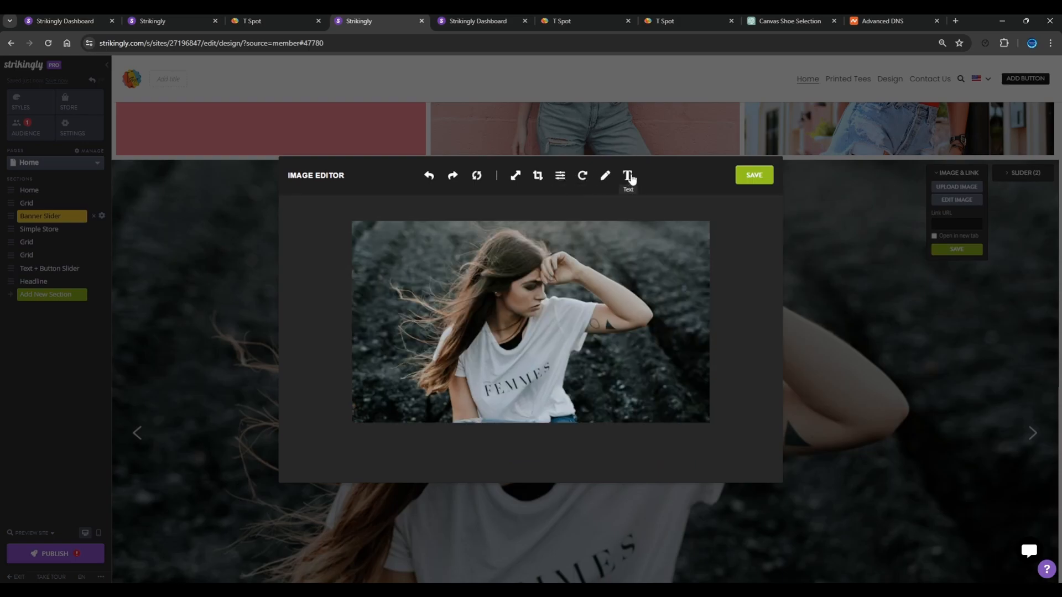
click(629, 177)
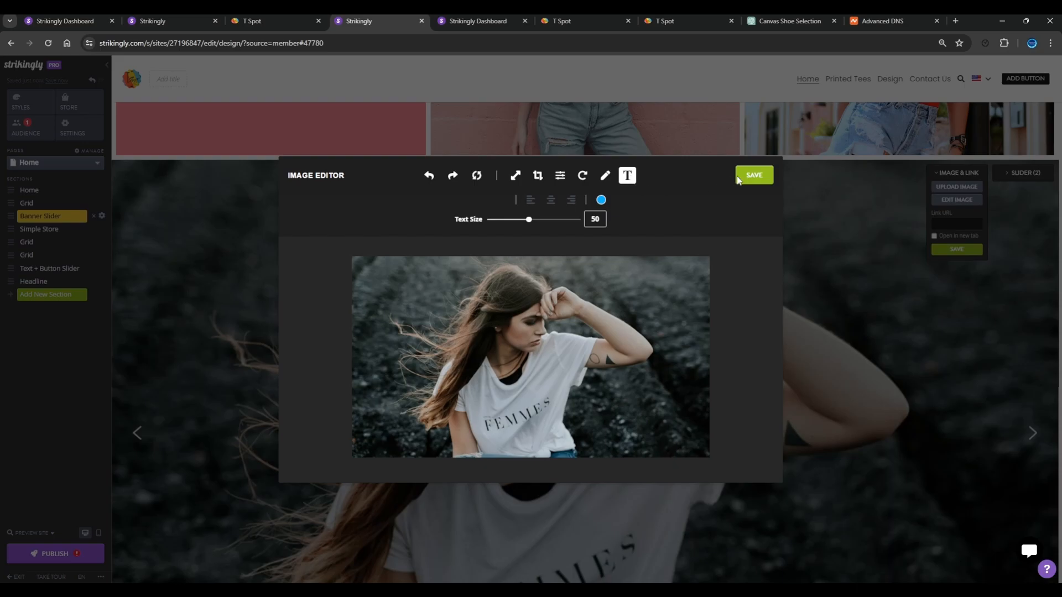
click(836, 238)
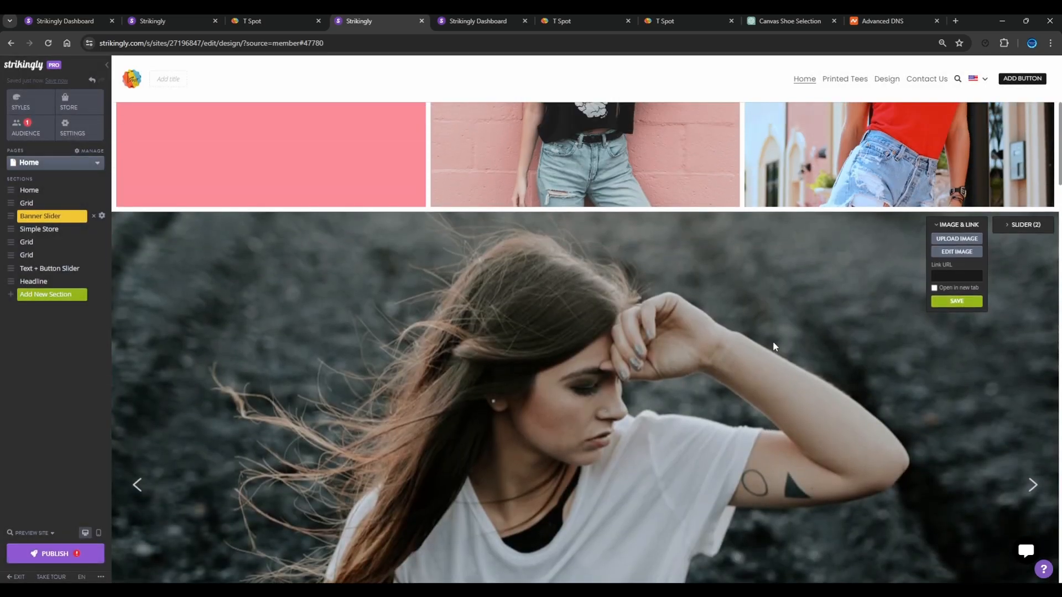
scroll(343, 339, down, 15)
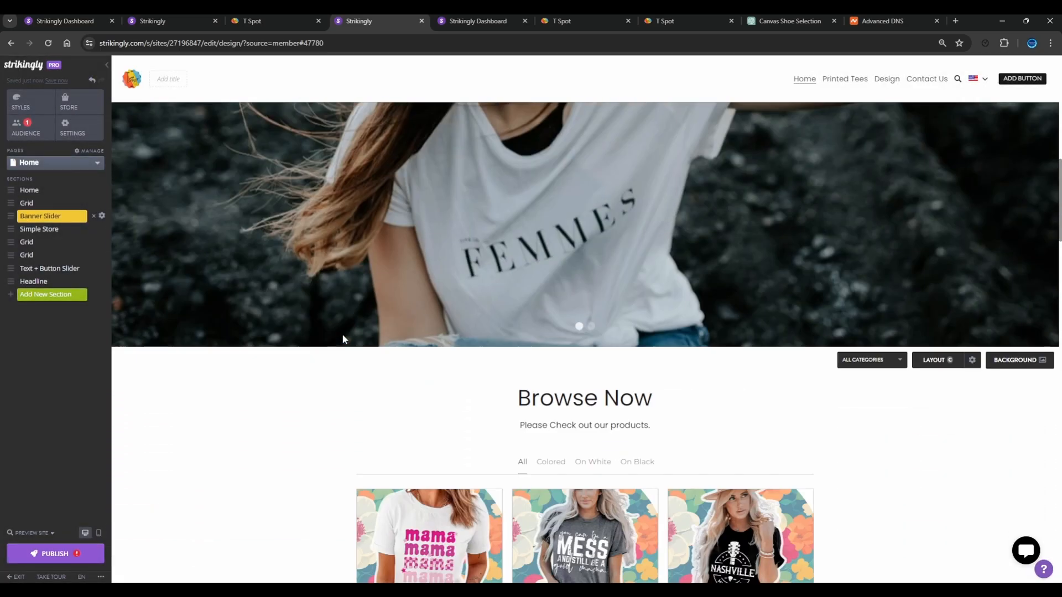
scroll(344, 339, down, 15)
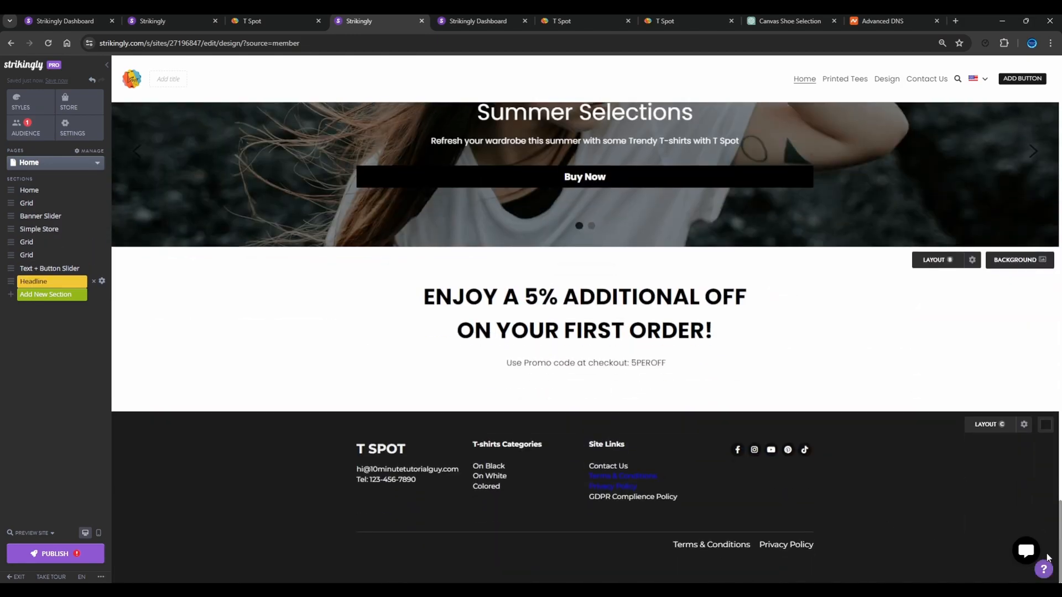
scroll(437, 463, up, 20)
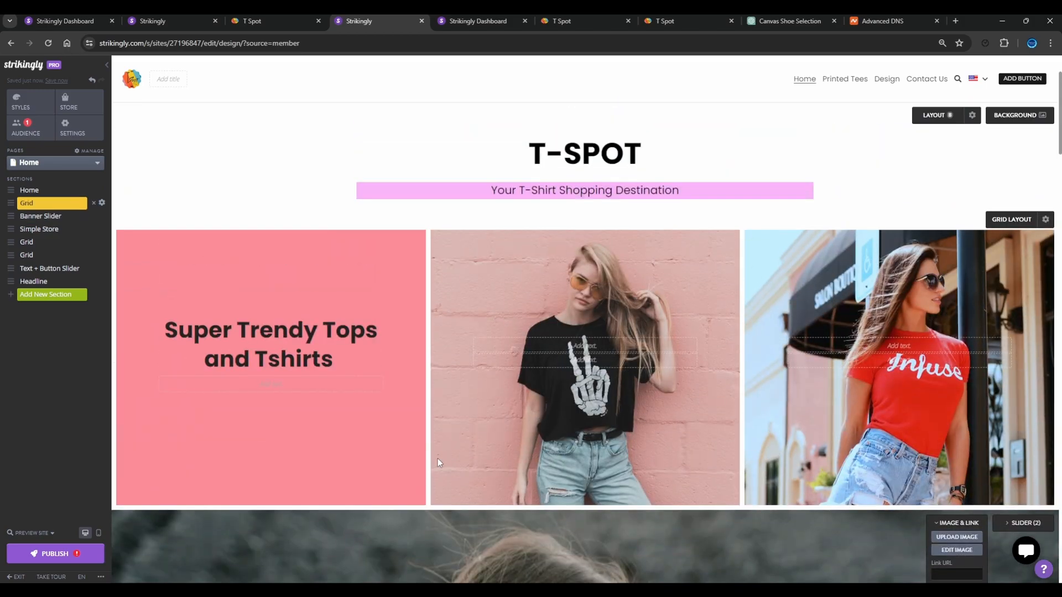
scroll(271, 309, down, 10)
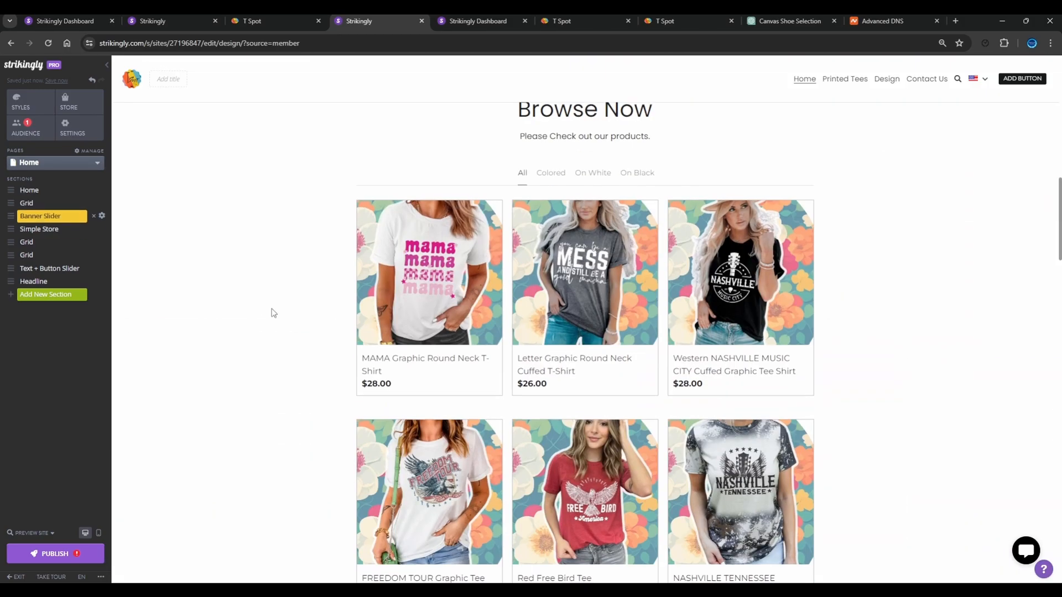
scroll(271, 311, down, 15)
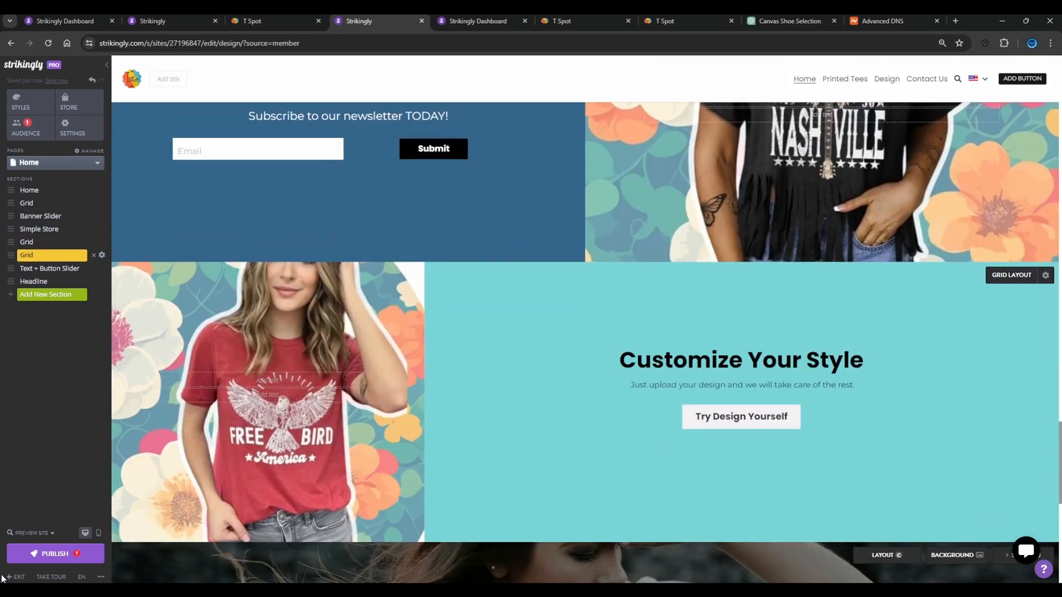
click(55, 554)
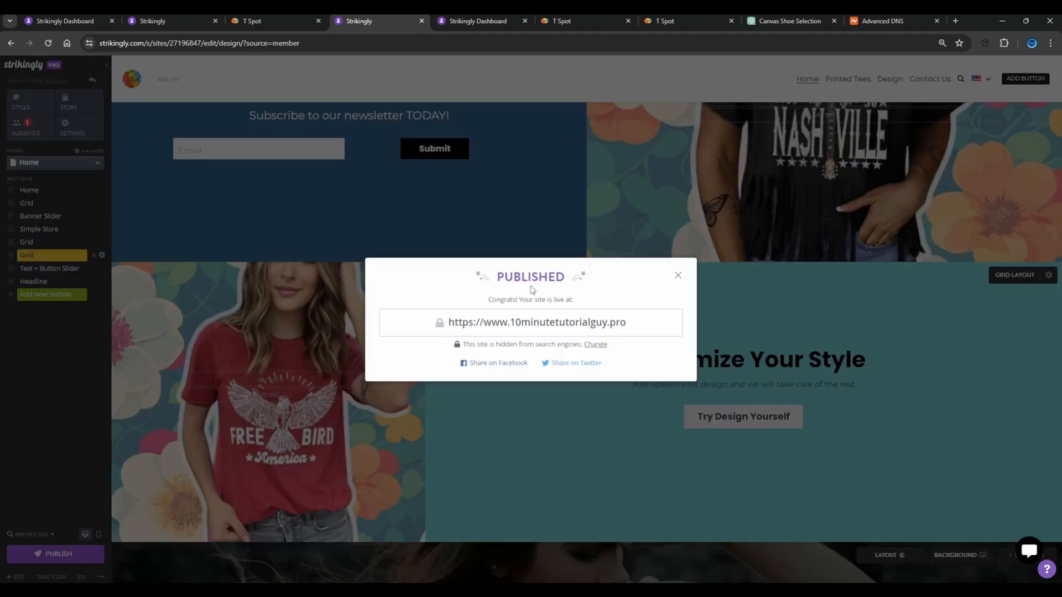
click(540, 326)
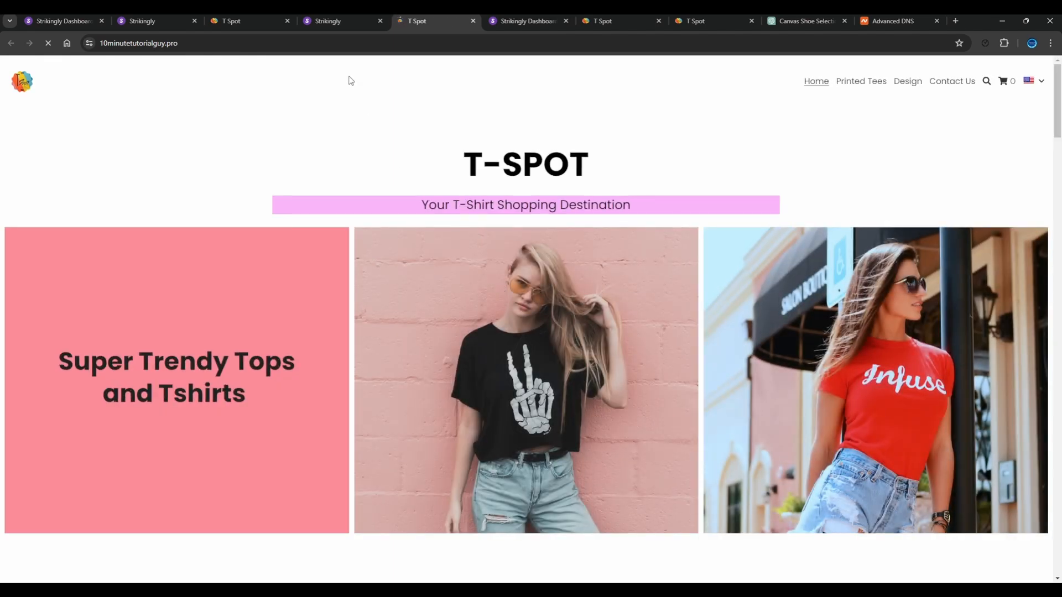
Look through the live home page from the T-SPOT header down past the product listing and return to its start
scroll(475, 293, down, 8)
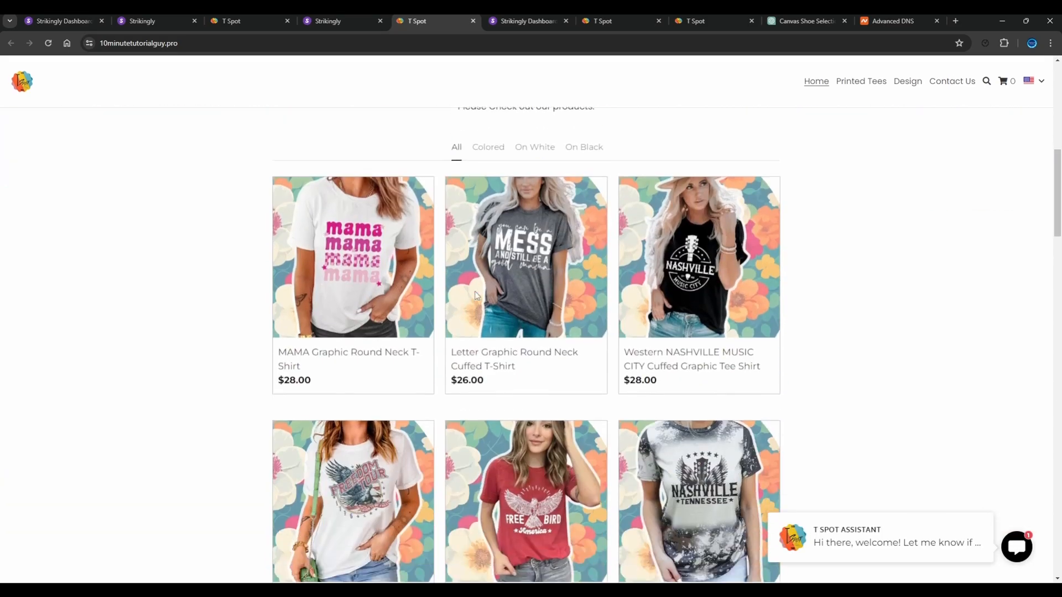
scroll(475, 293, down, 7)
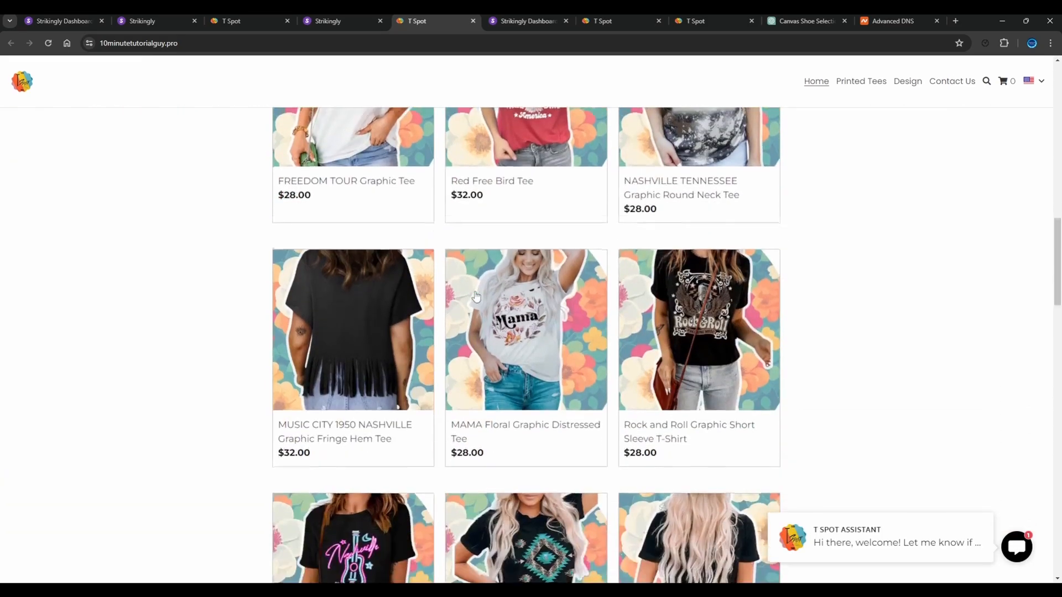
scroll(474, 296, down, 10)
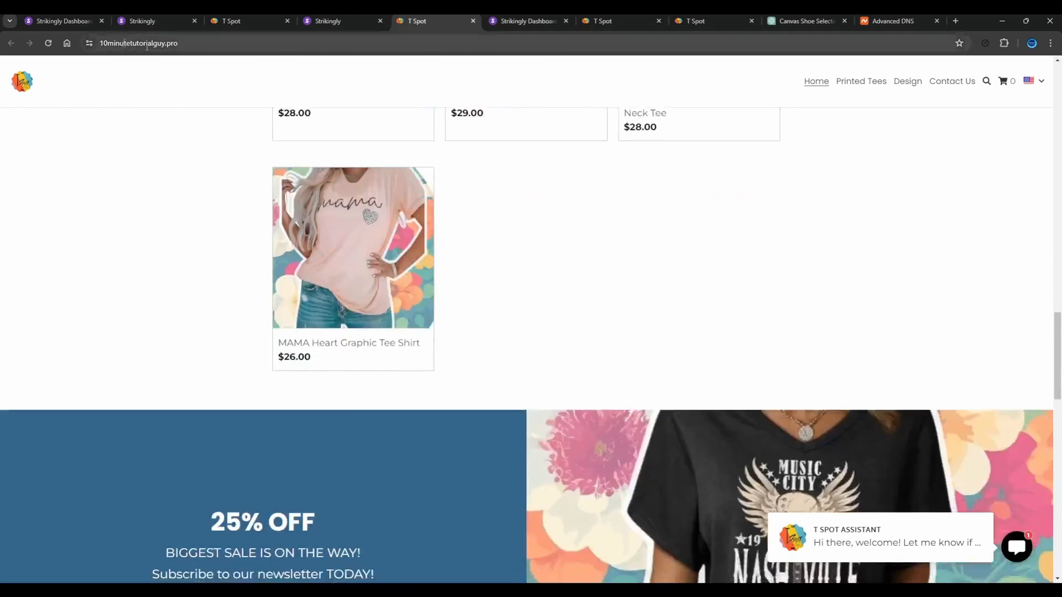
scroll(496, 255, down, 5)
scroll(497, 256, up, 12)
scroll(497, 255, up, 10)
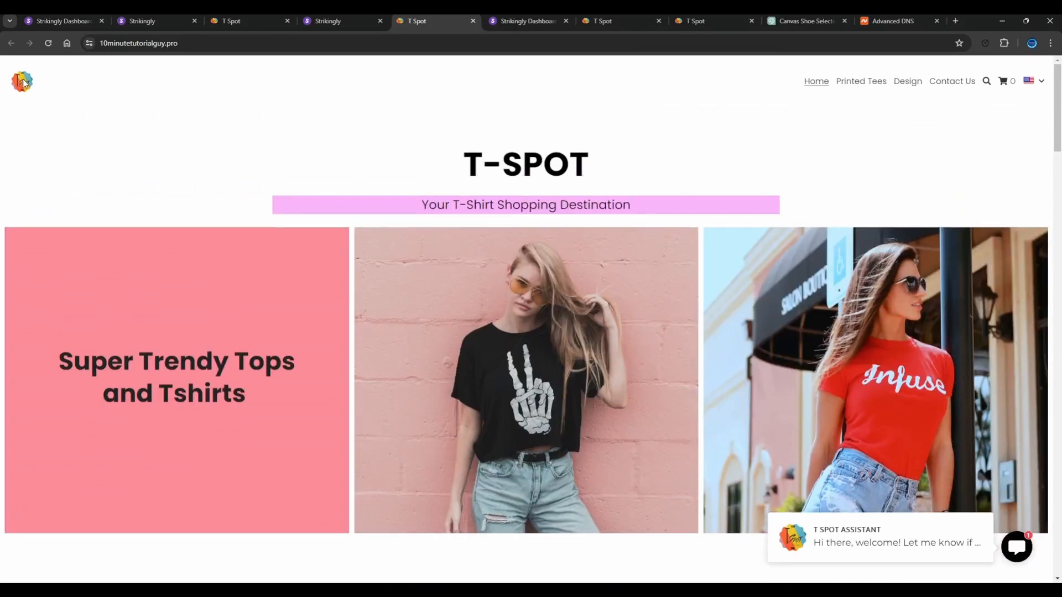
Open the Letter Graphic Round Neck Cuffed T-Shirt product and view its second photo and its details
scroll(230, 107, down, 8)
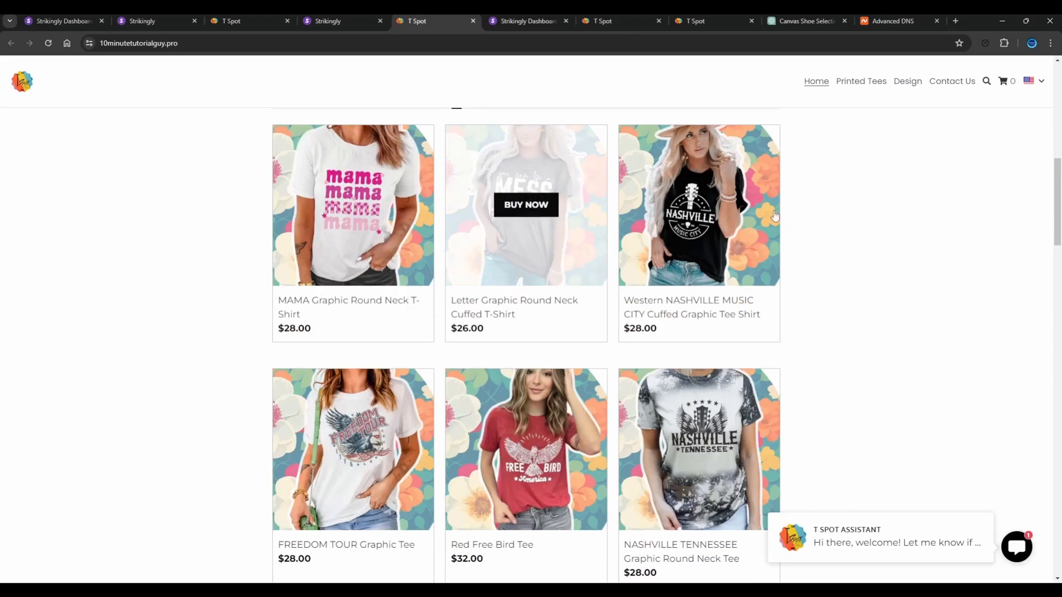
click(507, 162)
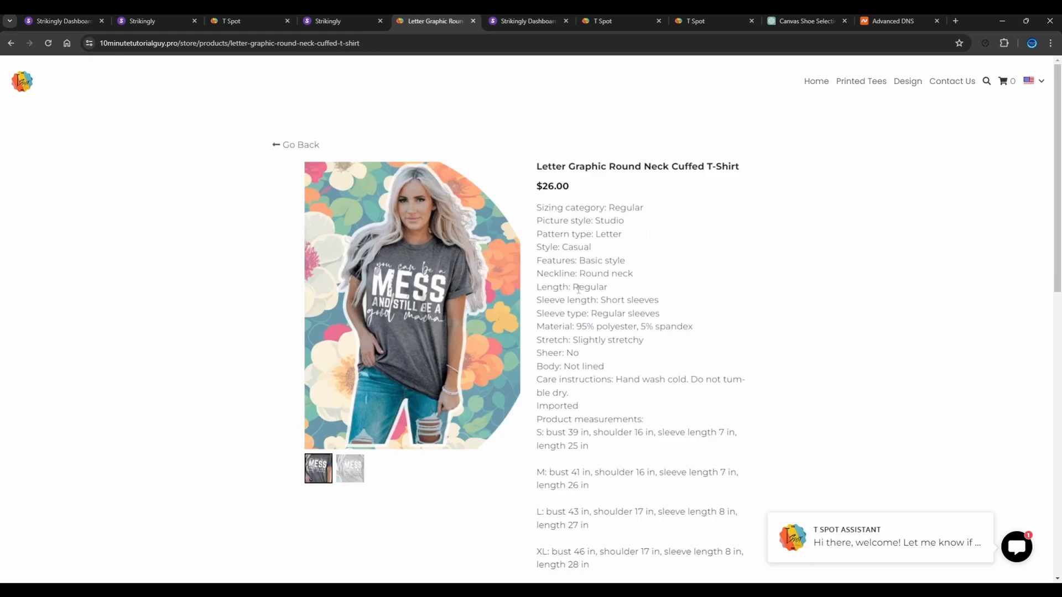
scroll(576, 245, down, 5)
scroll(575, 248, up, 5)
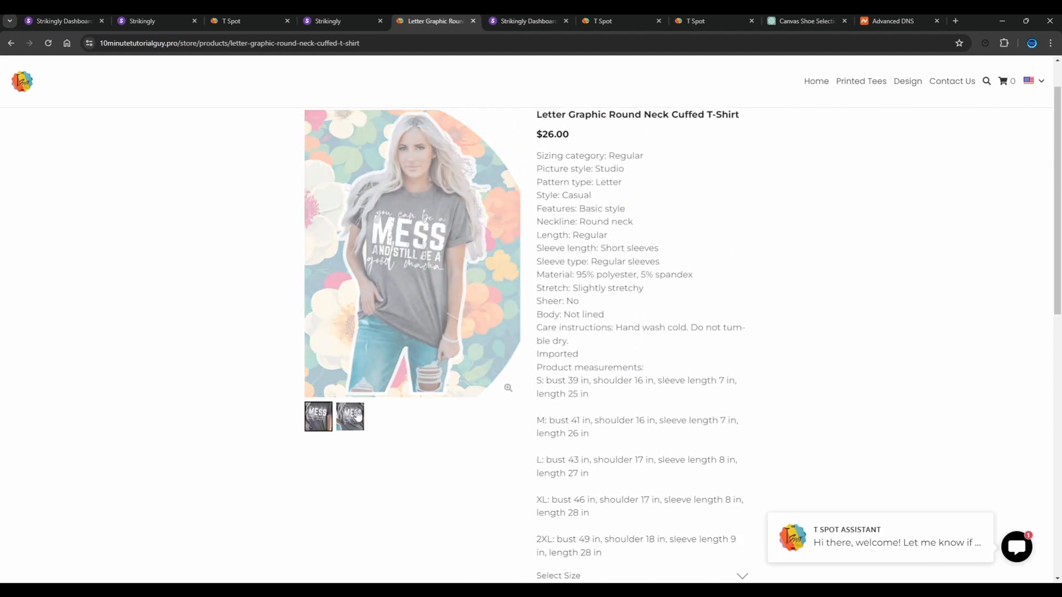
click(356, 423)
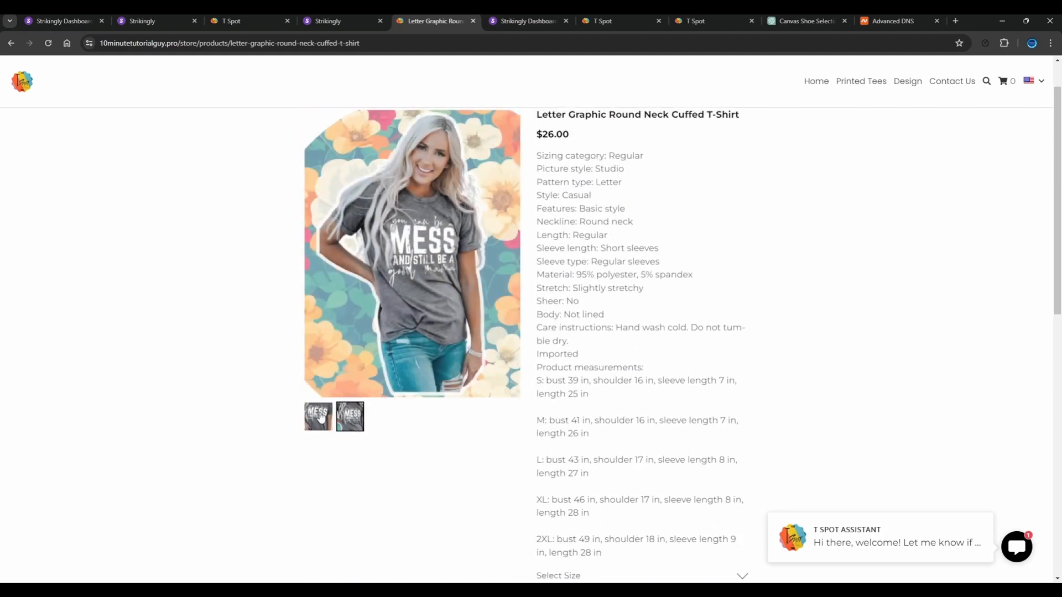
scroll(389, 415, down, 9)
scroll(389, 415, up, 3)
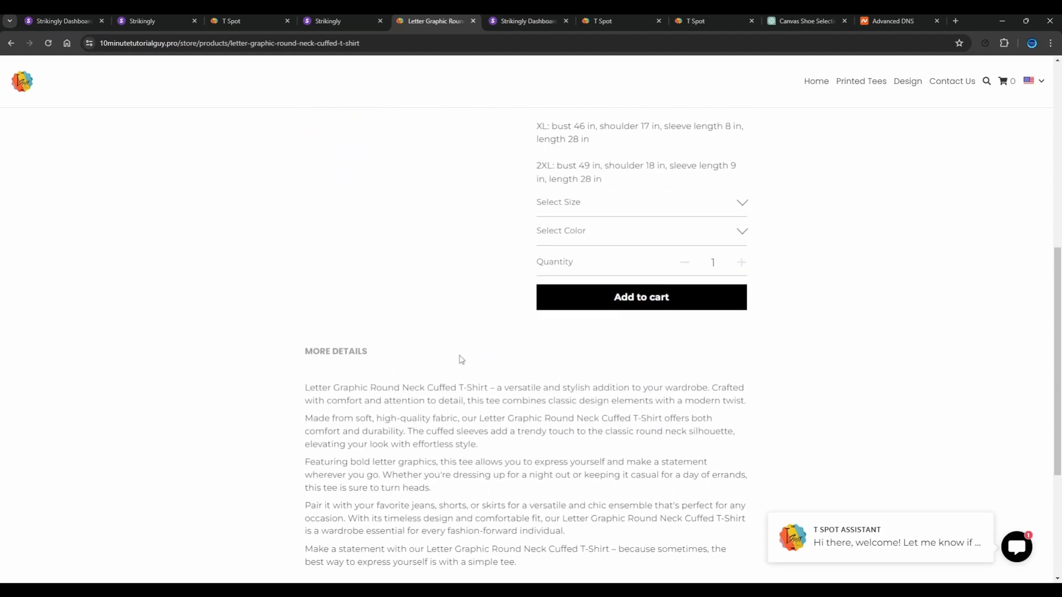
Add one T-shirt in size M and color Gray to the cart and open the cart
click(580, 310)
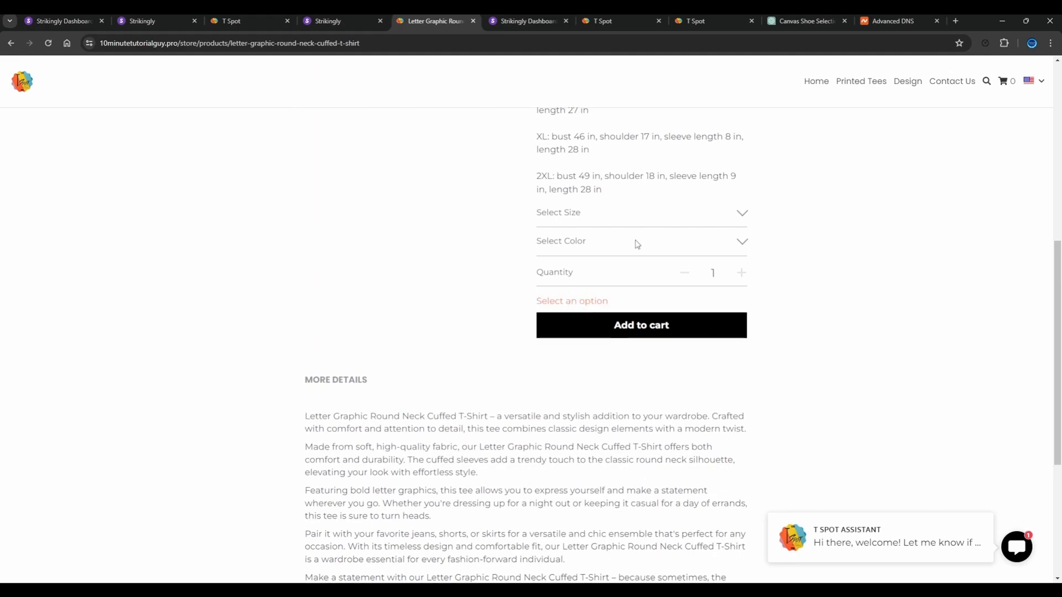
scroll(635, 244, up, 2)
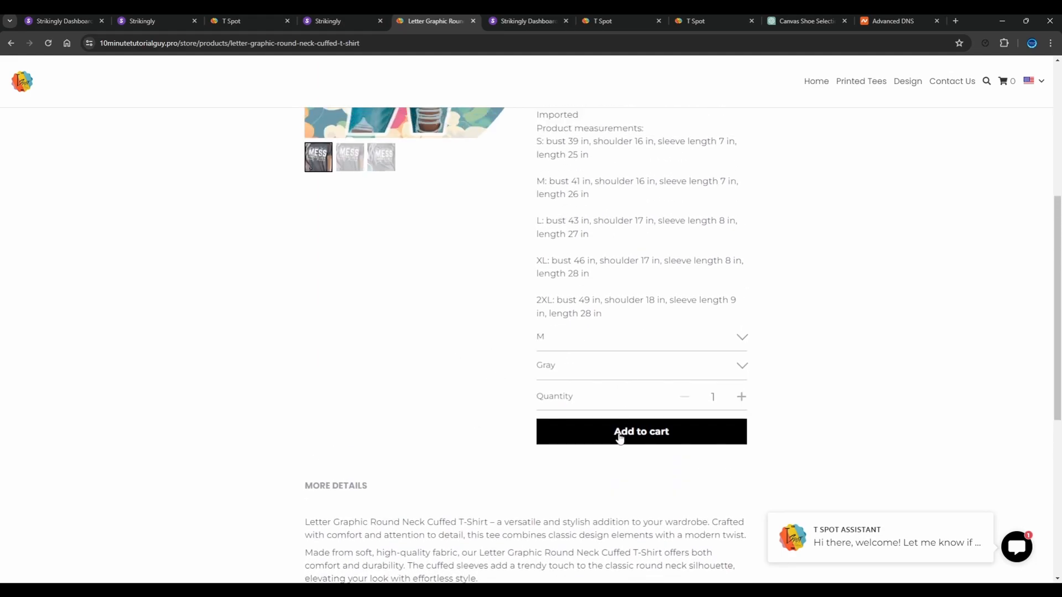
click(620, 437)
click(1008, 84)
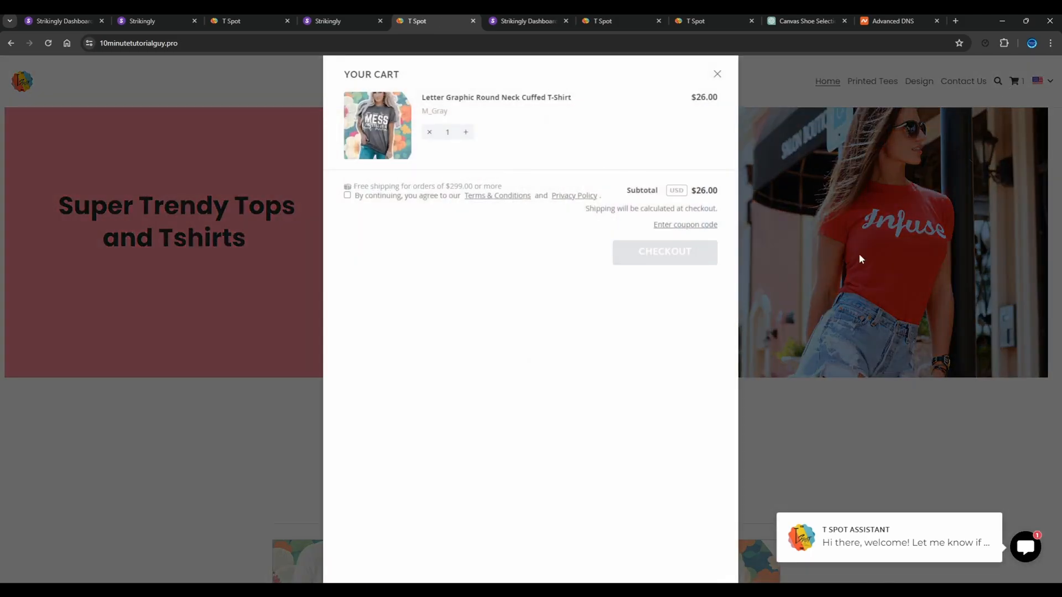
Close the cart, open the T SPOT Assistant chat to view its contact form, and close the chat
click(718, 74)
click(1012, 545)
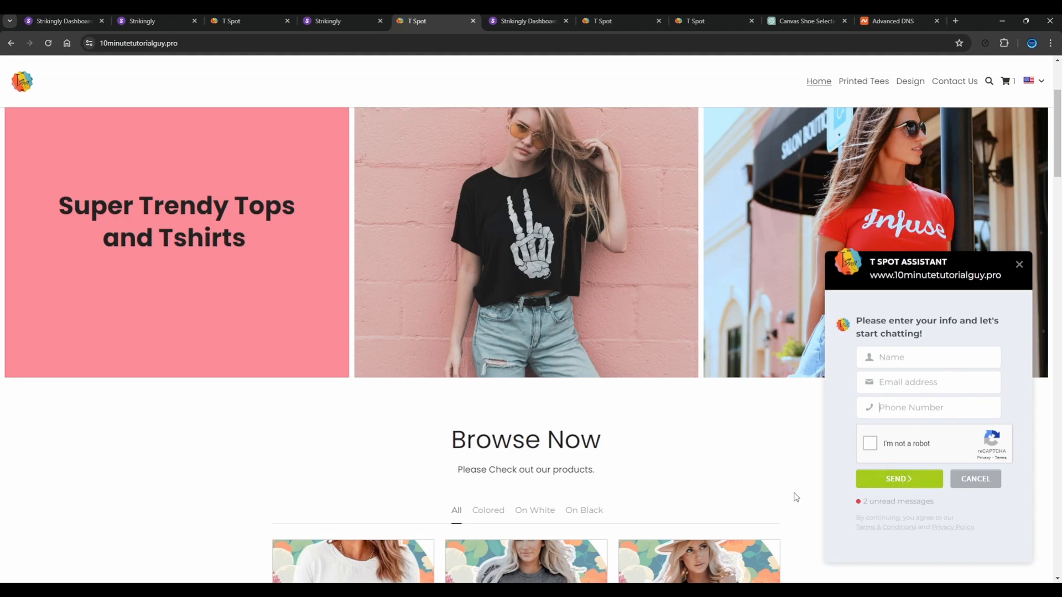
click(1020, 265)
Look through the live home page from the T-SPOT header down to the footer and back, and return to Strikingly
scroll(596, 363, up, 3)
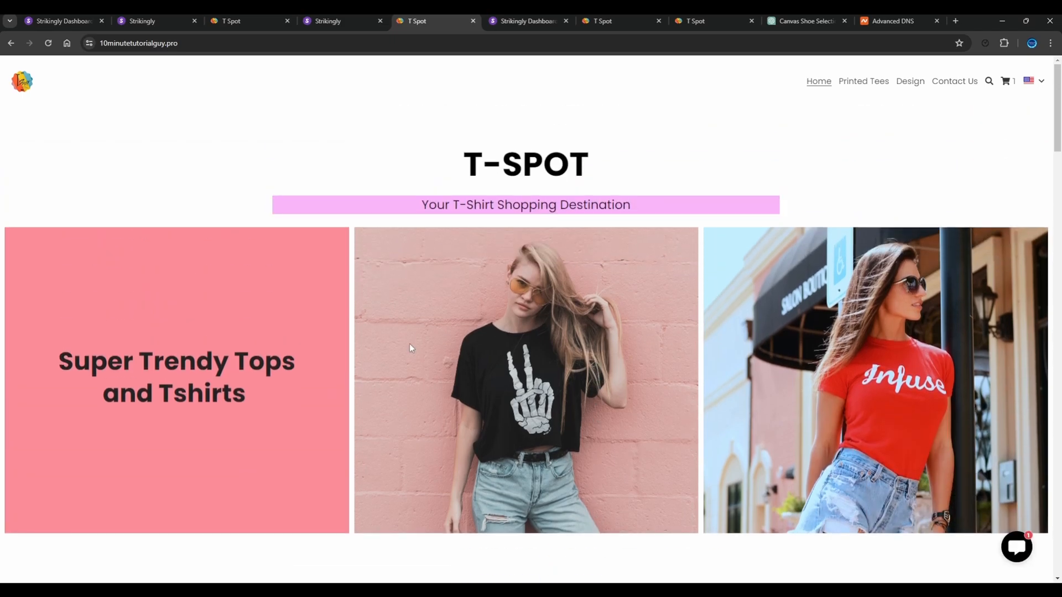
scroll(512, 307, down, 20)
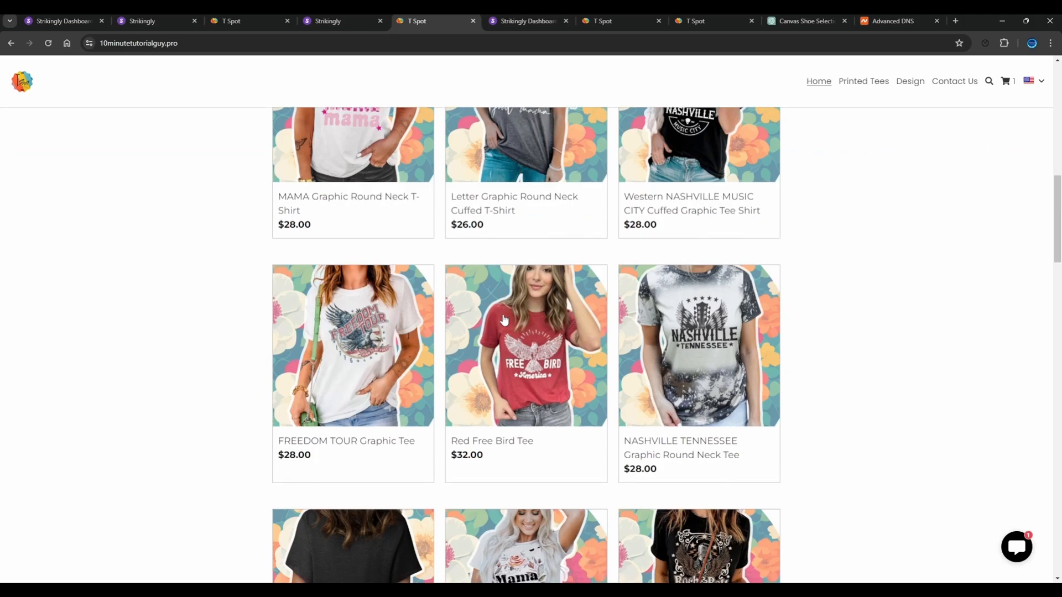
scroll(504, 319, down, 15)
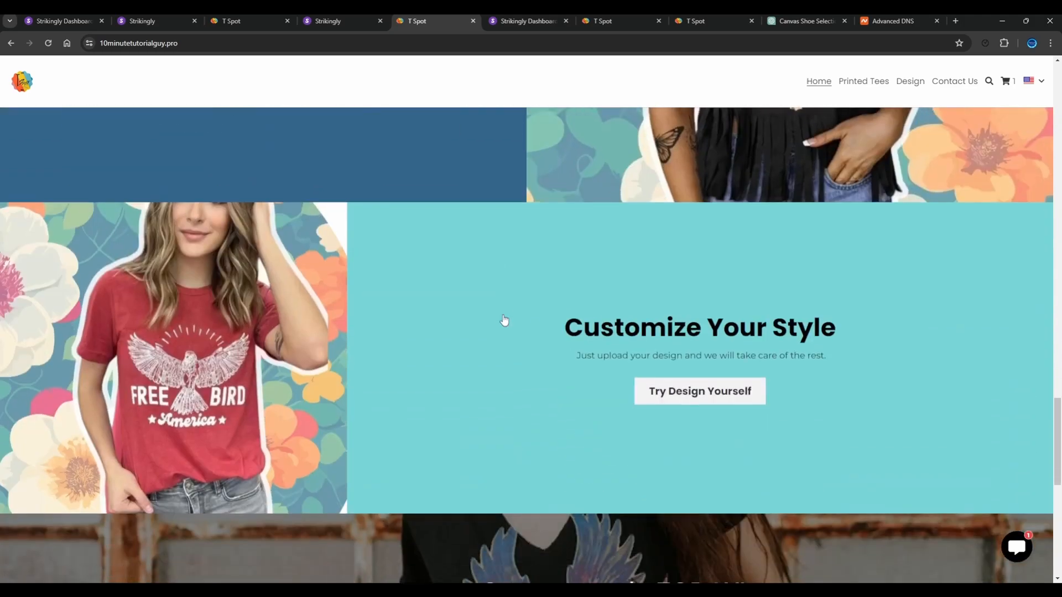
scroll(503, 313, down, 5)
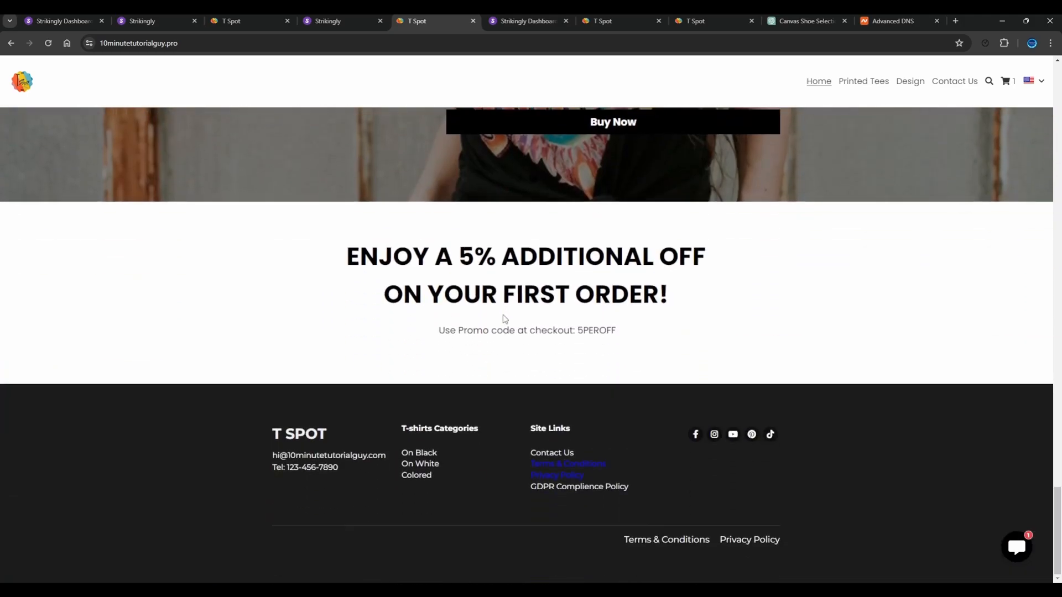
scroll(503, 313, up, 6)
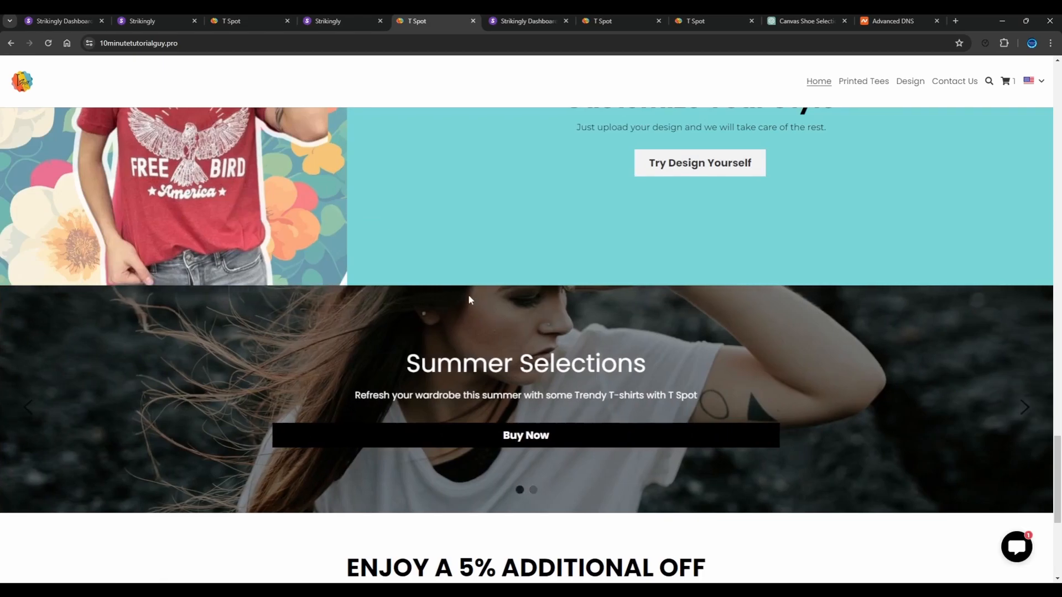
scroll(469, 299, up, 20)
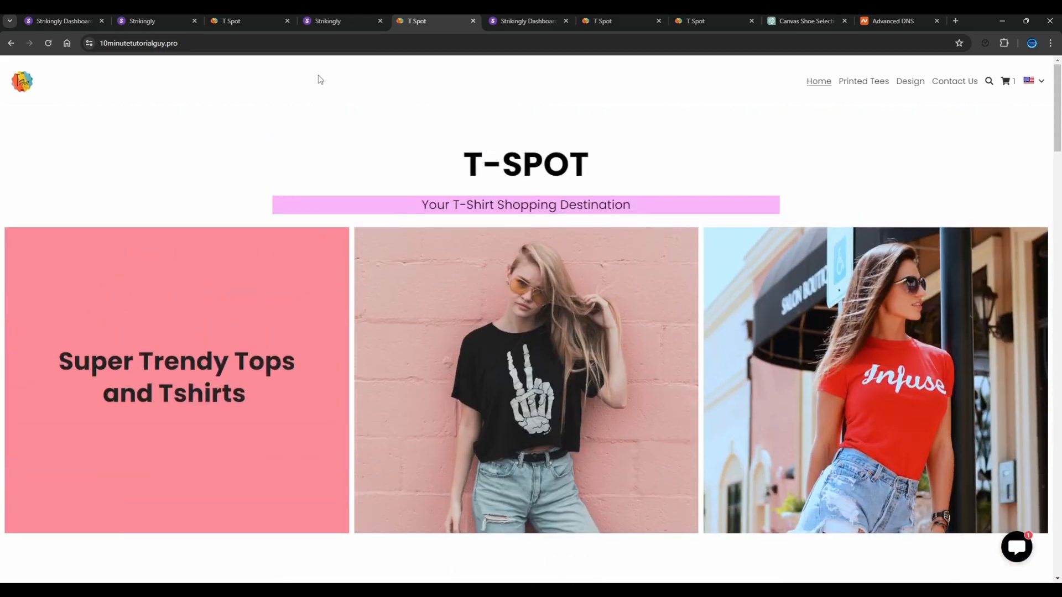
click(321, 18)
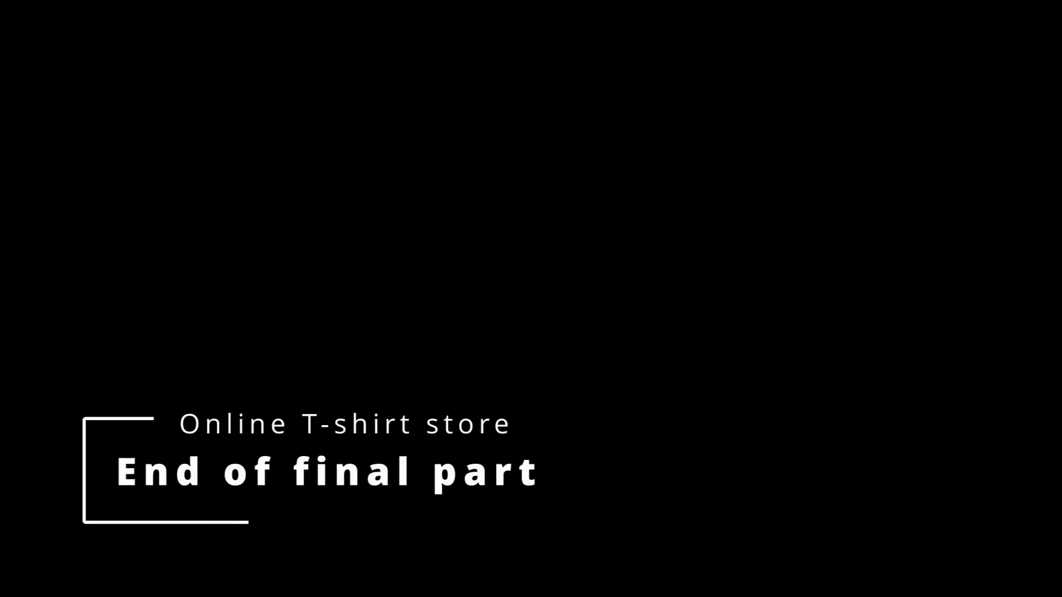